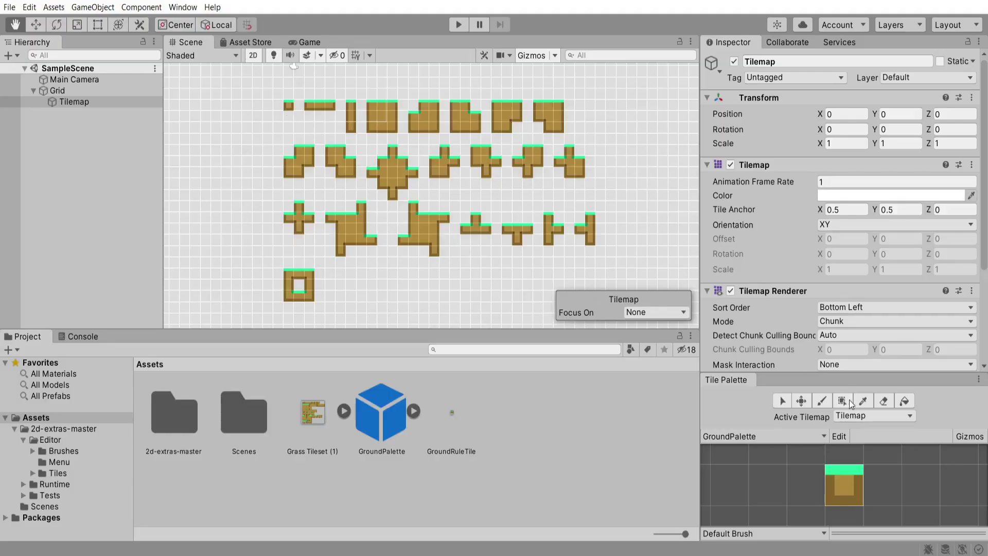
- Paint irregular ground shapes with the GroundPalette tile on the Tilemap, in the empty area beside the existing sample shapes
scroll(526, 217, "down", 2)
middle_click_drag(527, 217, 426, 218)
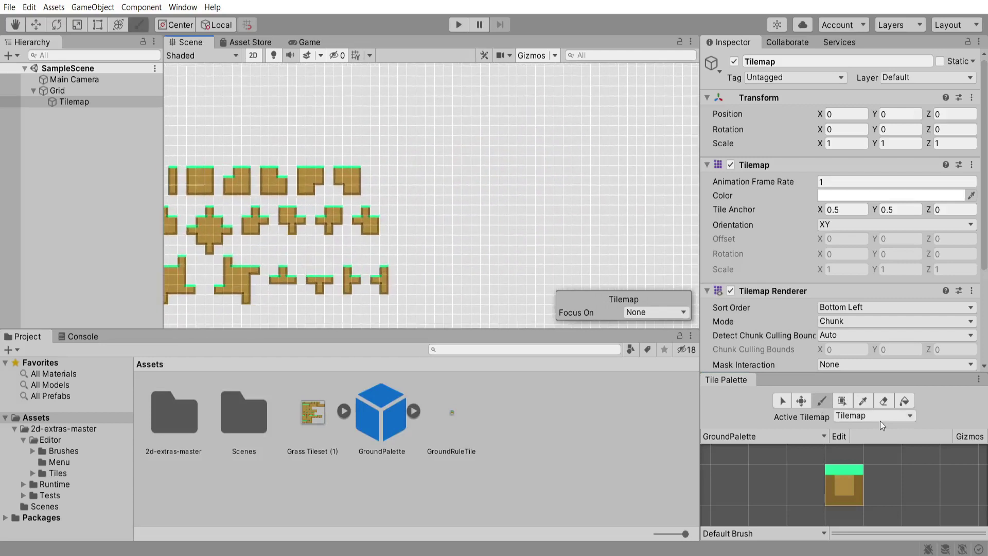
mouse_move(561, 234)
left_mouse_down()
mouse_move(505, 198)
mouse_move(475, 211)
mouse_move(605, 245)
mouse_move(561, 144)
mouse_move(533, 144)
mouse_move(623, 111)
left_mouse_up()
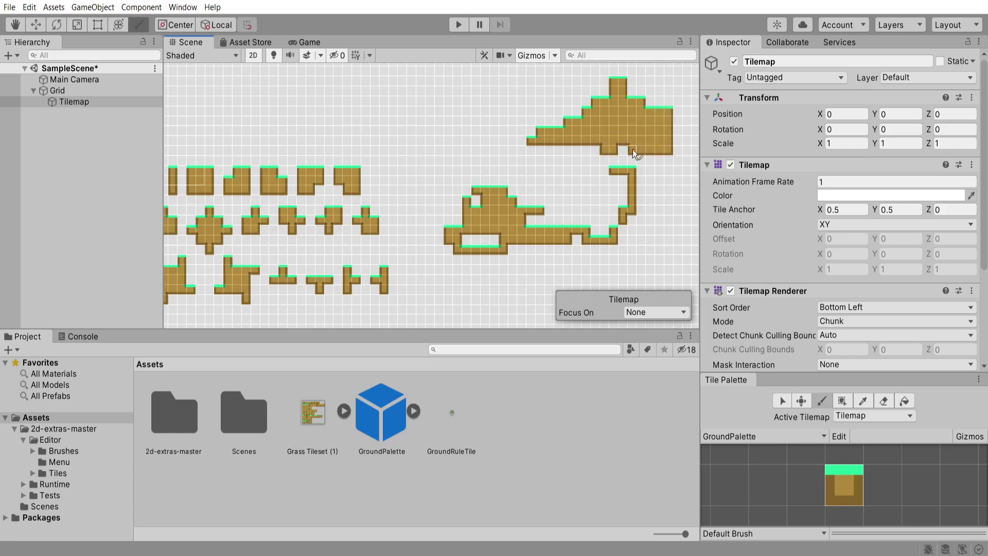
scroll(649, 261, "down", 3)
scroll(275, 234, "up", 3)
middle_click_drag(275, 234, 391, 196)
middle_click_drag(592, 148, 273, 171)
- Play-test the level by moving the white square back and forth across the platforms and jumping
key("ctrl+p")
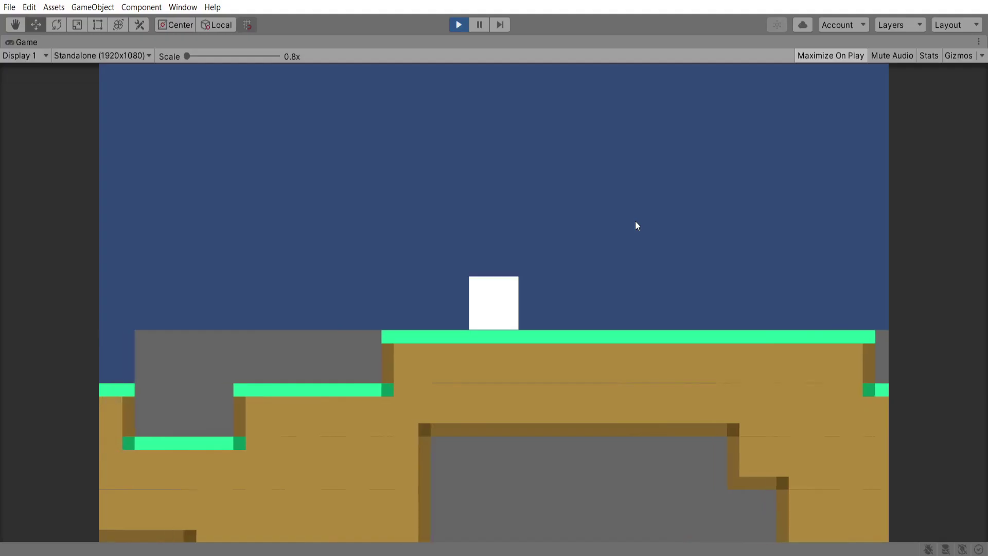
key("Right")
key("space")
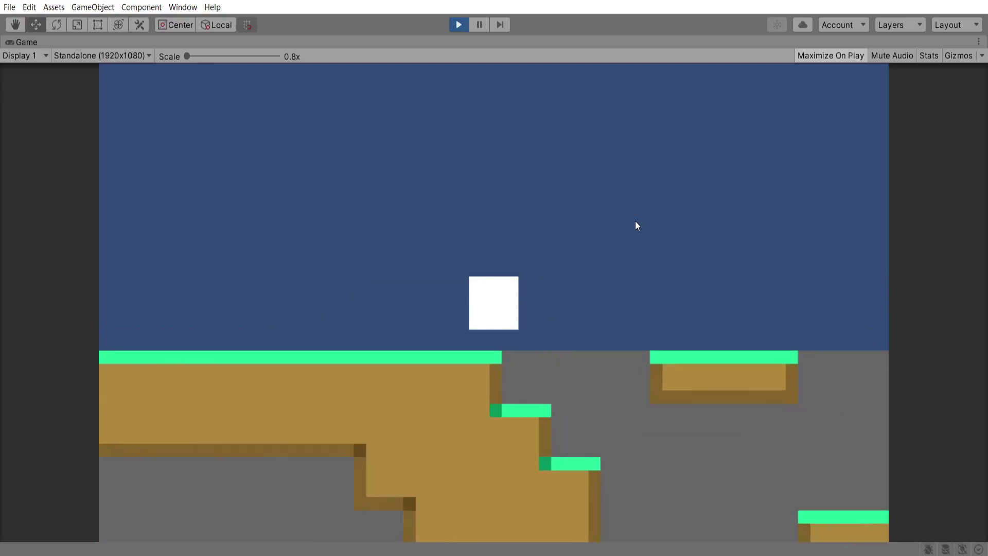
key("Right")
key("Left")
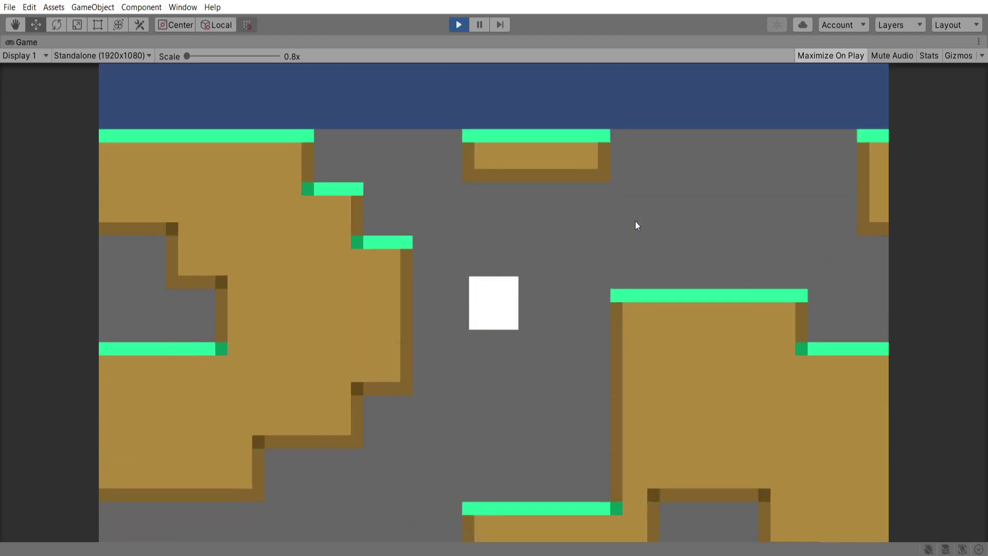
key("Right")
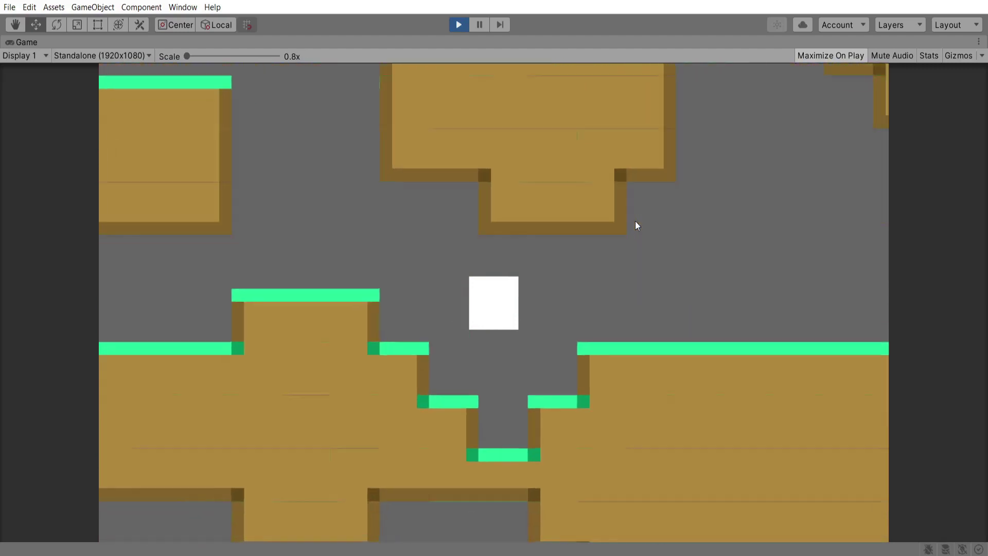
key("space")
key("Left")
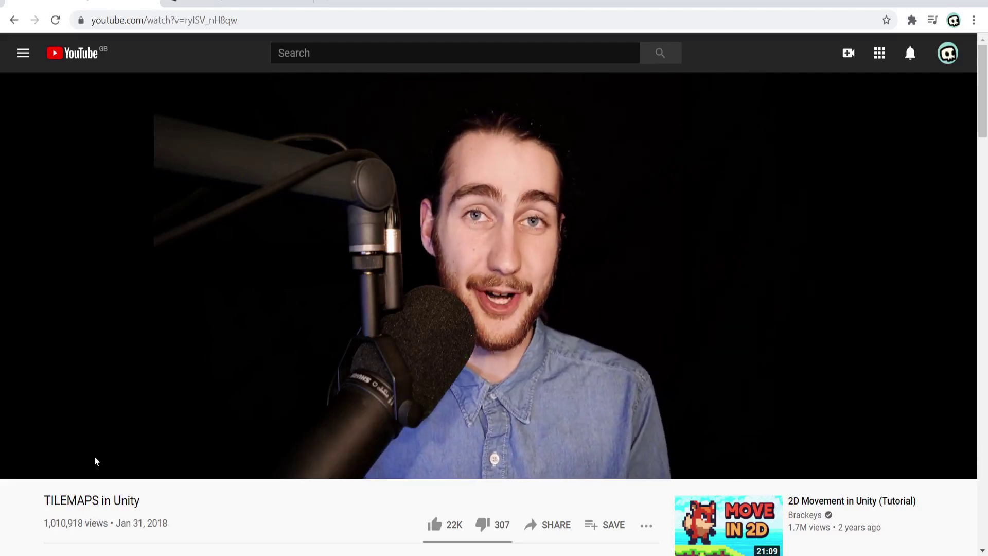
- Switch to the browser, view the TILEMAPS in Unity video and skim the Unity blog post on procedural patterns with tilemaps
left_click(149, 449)
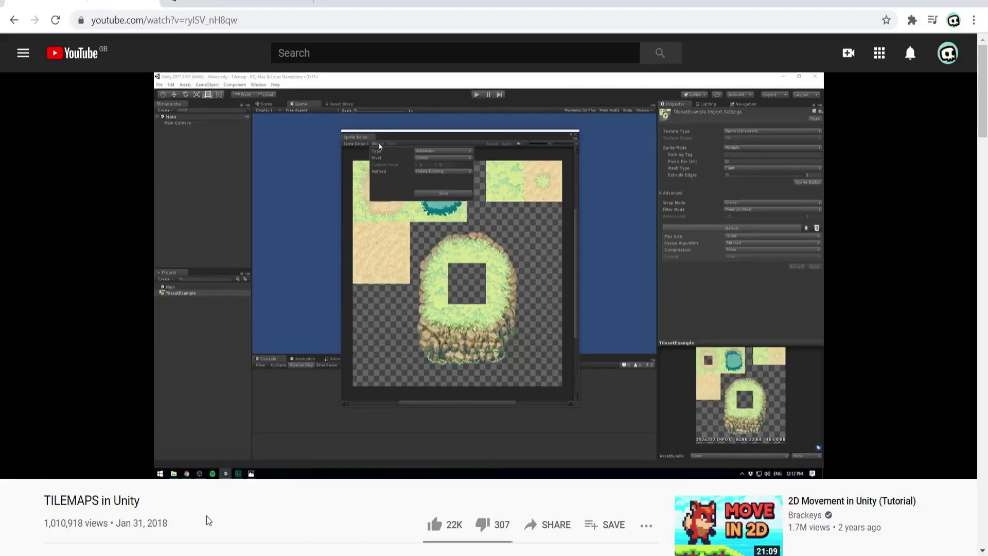
key("ctrl+Tab")
scroll(515, 219, "down", 10)
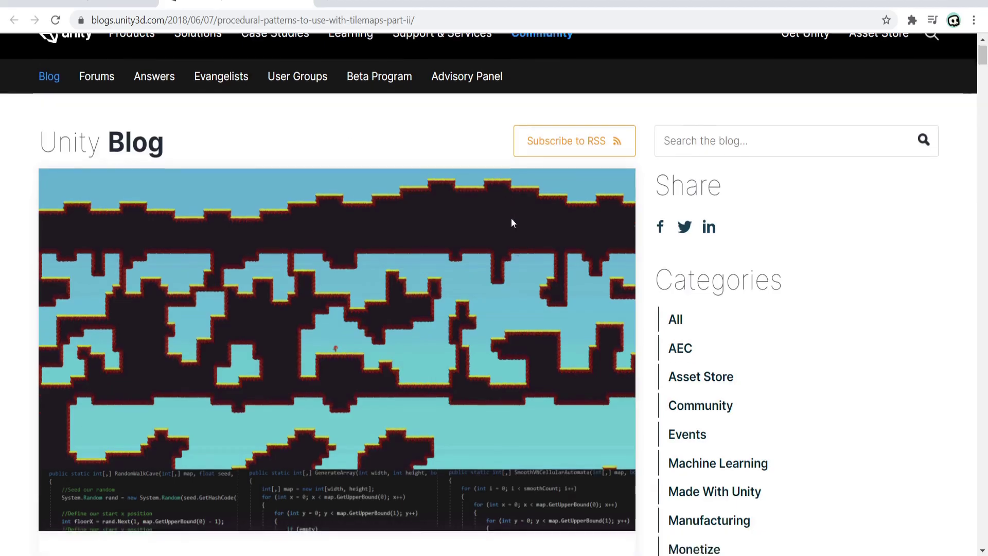
scroll(520, 219, "down", 15)
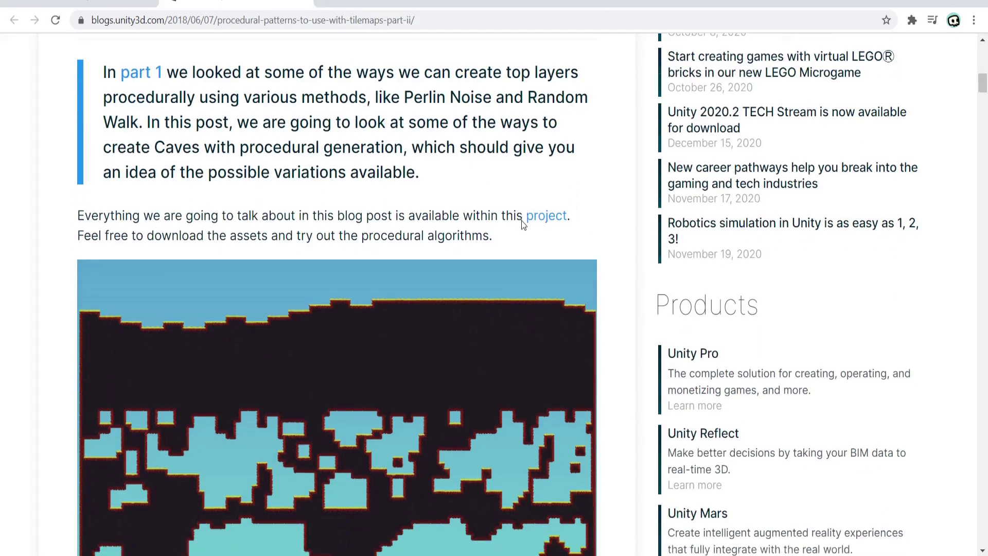
scroll(524, 221, "down", 10)
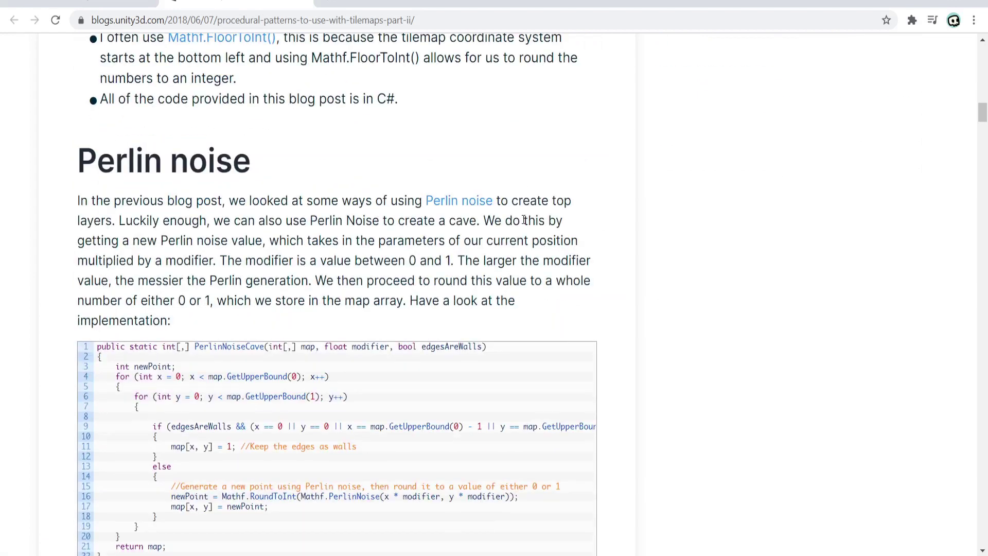
- Download the Unity-Technologies 2d-extras repository from GitHub as a ZIP
key("ctrl+shift+Tab")
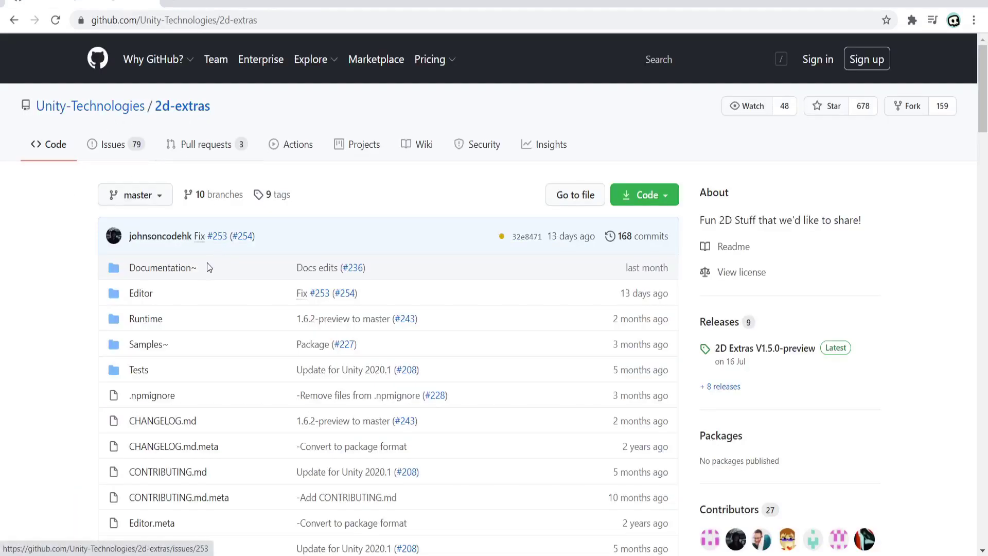
scroll(342, 257, "down", 5)
scroll(346, 249, "up", 5)
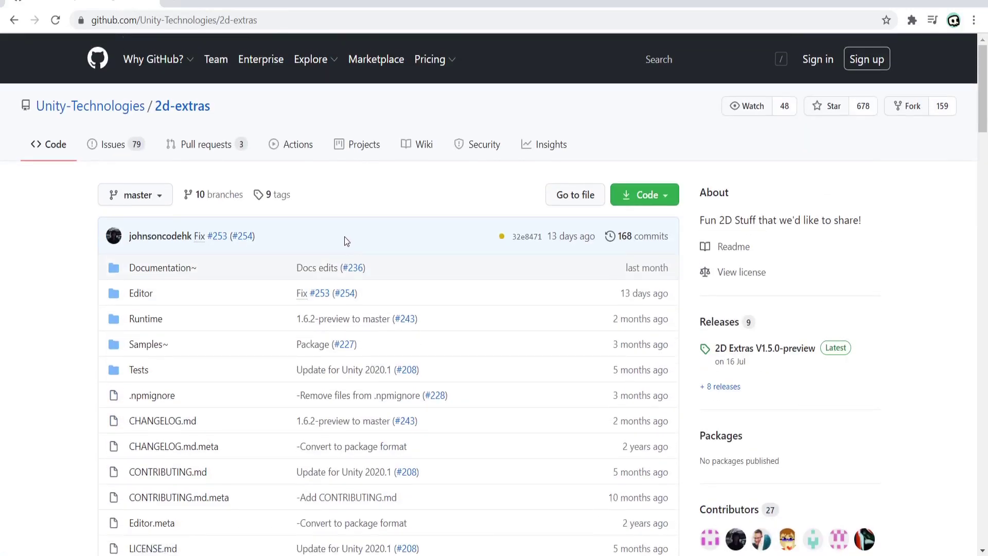
left_click(661, 194)
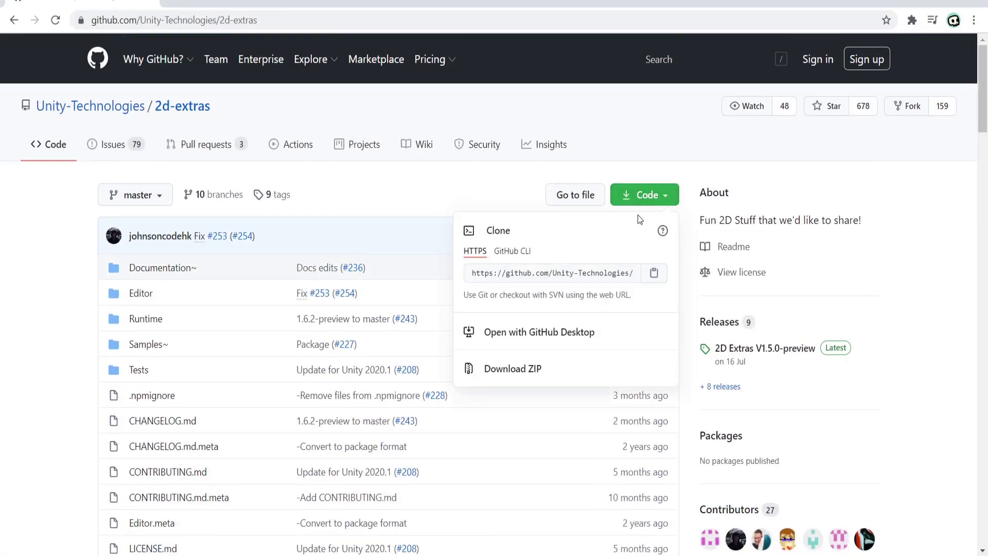
left_click(540, 369)
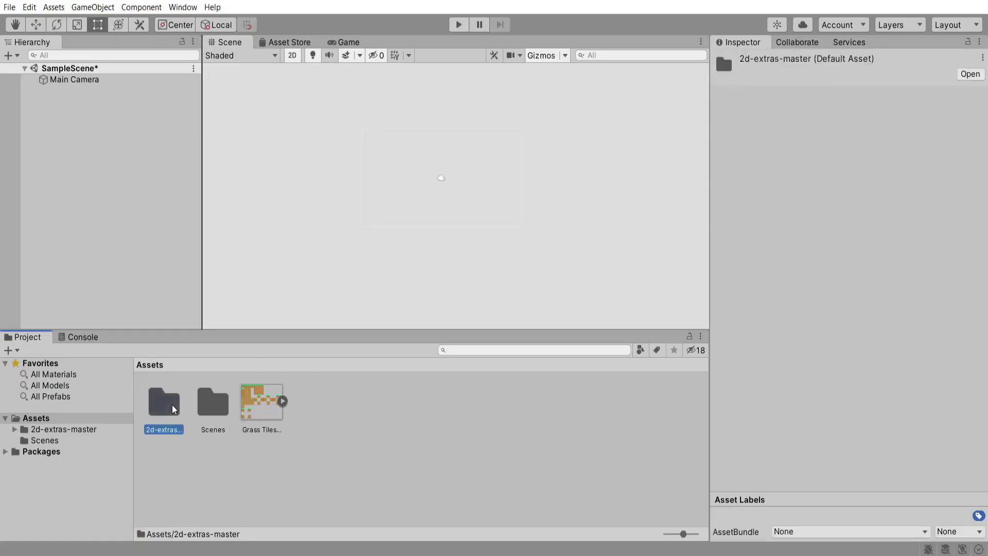
- In Unity, browse the imported 2d-extras-master assets down to the Brushes folder inside Editor
double_click(173, 409)
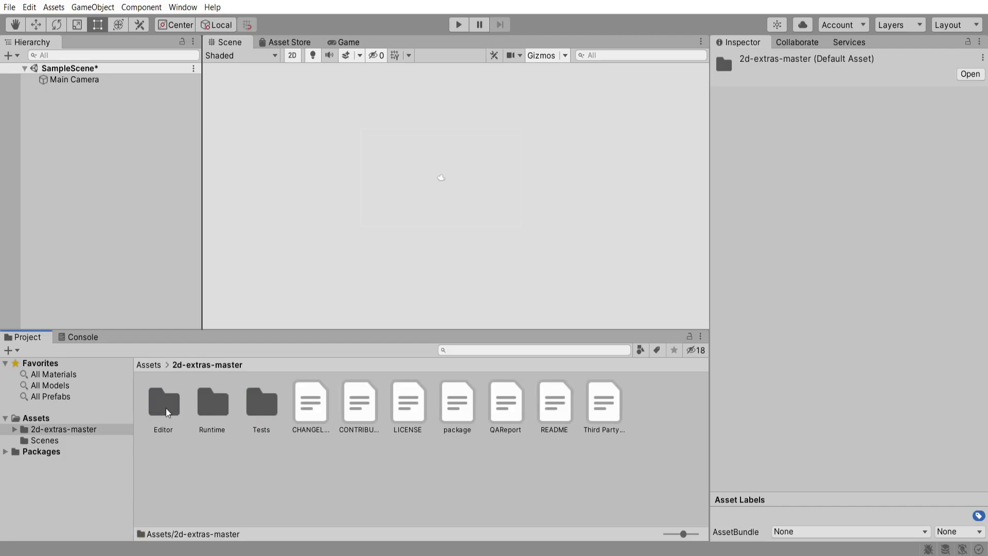
double_click(165, 409)
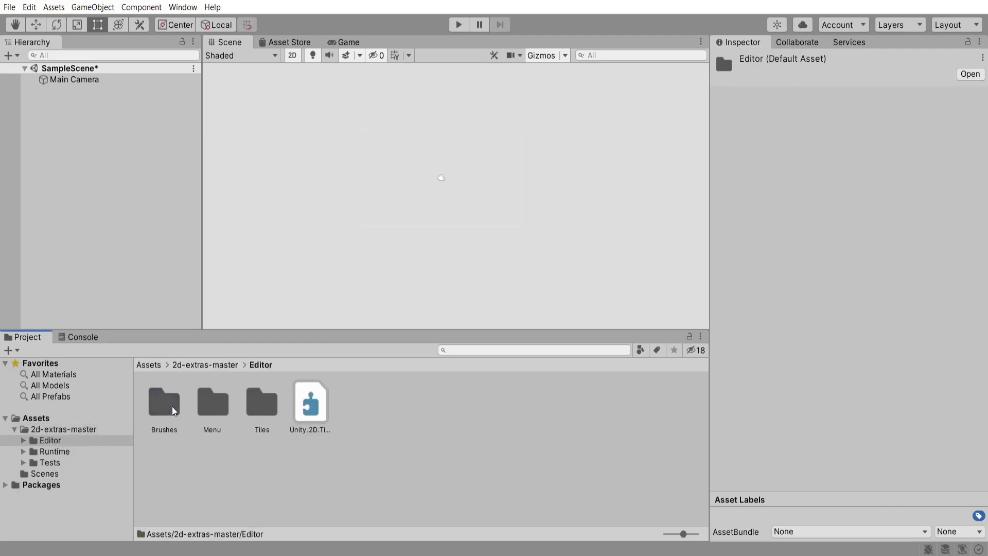
double_click(165, 409)
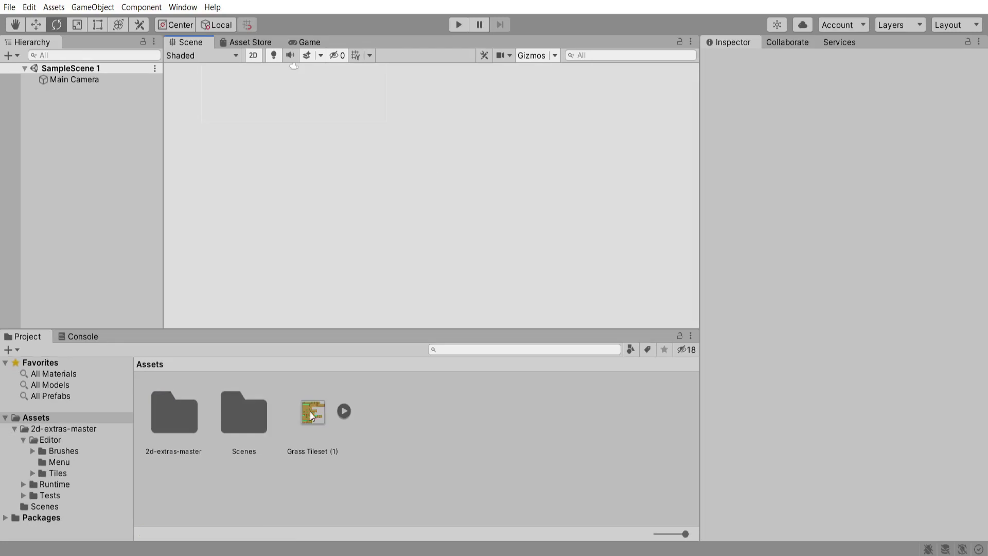
- Select the Grass Tileset (1) texture and choose Multiple as its sprite mode
left_click(312, 412)
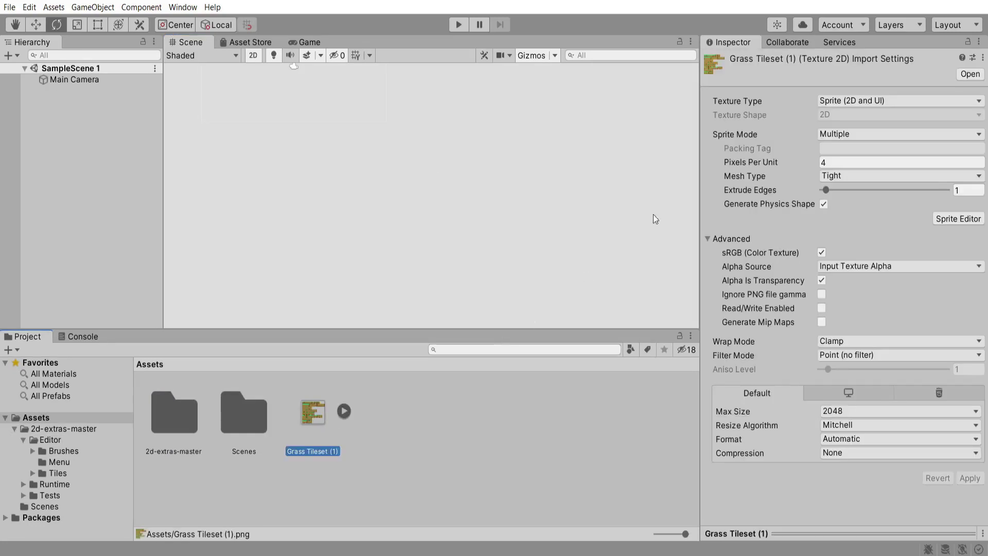
left_click(862, 134)
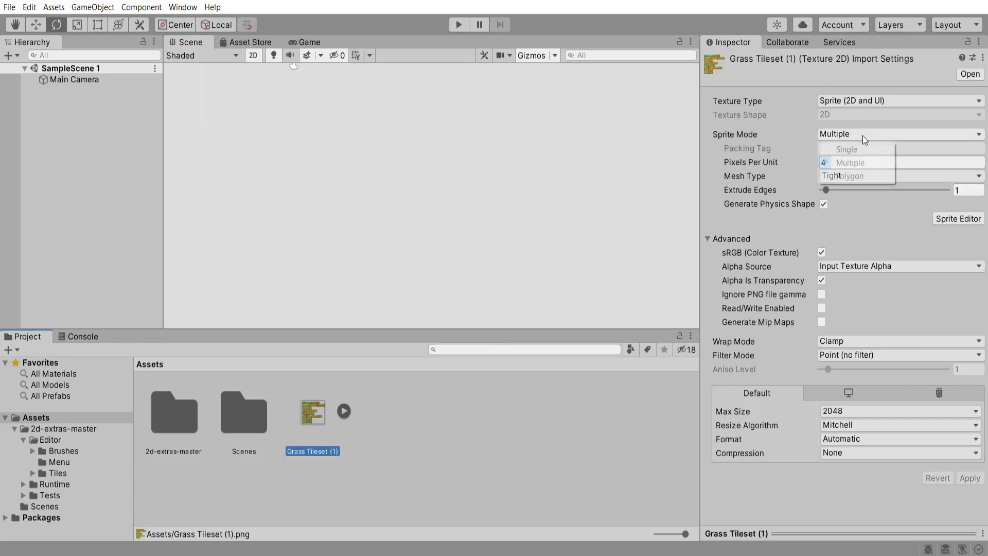
left_click(862, 135)
left_click(862, 135)
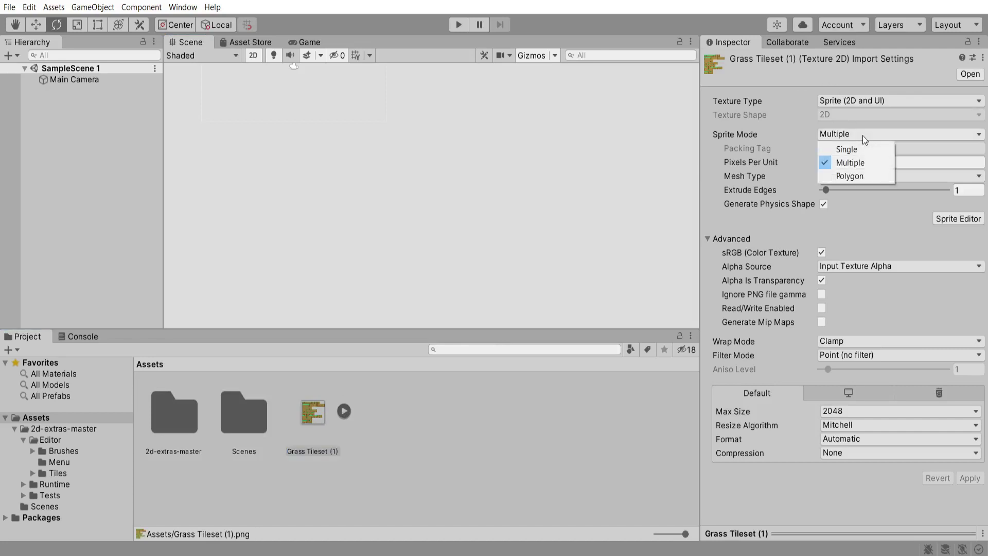
left_click(844, 163)
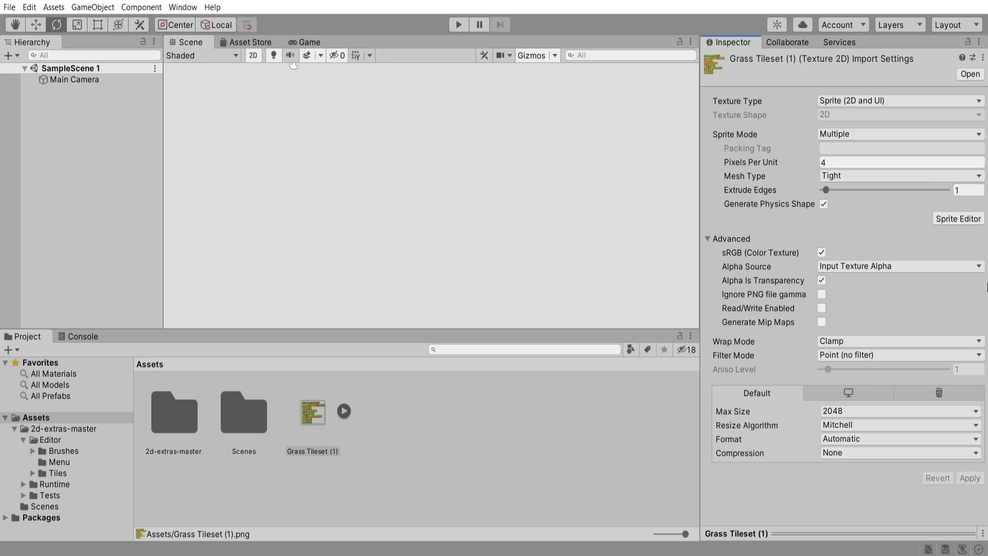
- Open the tileset in a maximized Sprite Editor and bring up its slicing options
left_click(970, 221)
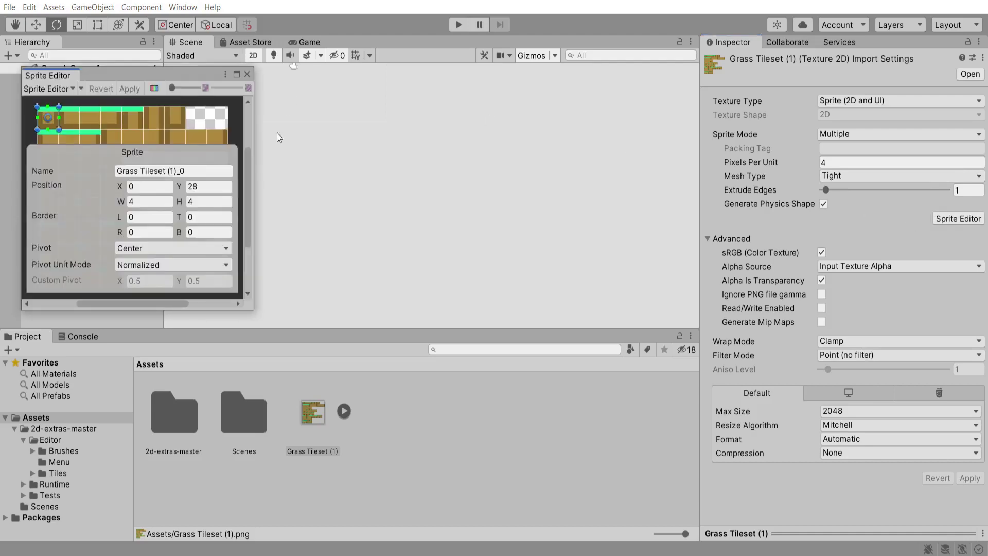
left_click(235, 110)
left_click(236, 74)
left_click(71, 6)
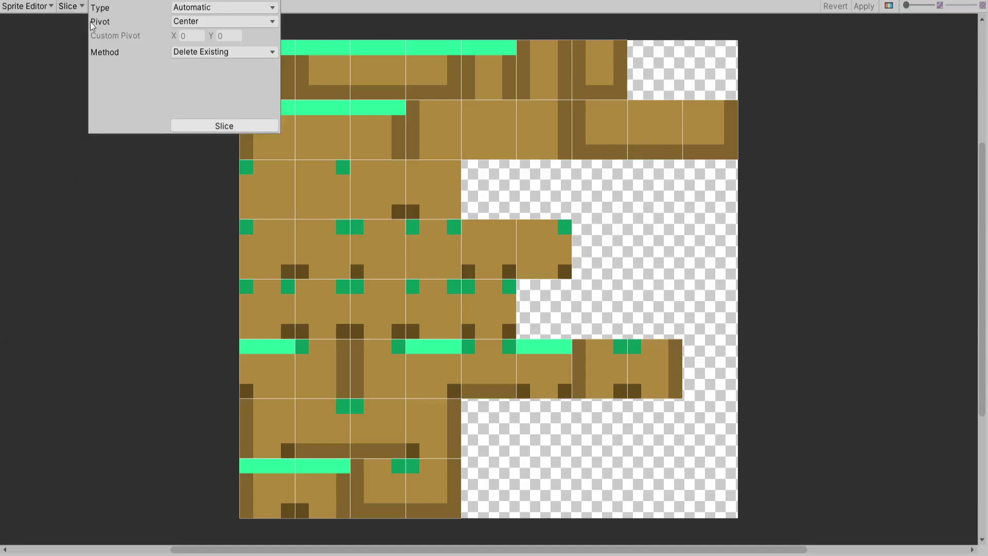
- Set the slicing type to Grid By Cell Size with a 4 by 4 pixel size, and try 32 for the Y size
left_click(221, 8)
left_click(211, 35)
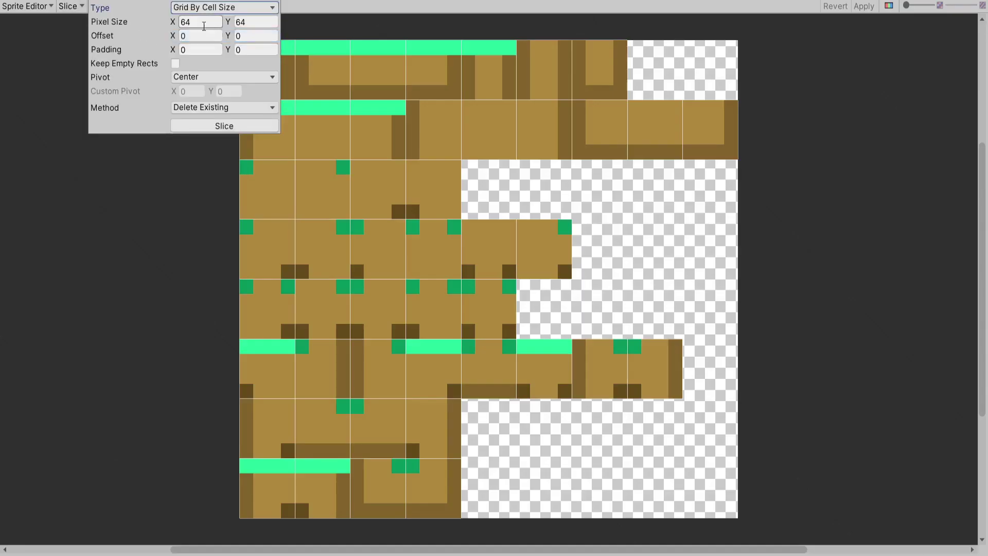
left_click(204, 22)
type("4")
key("Tab")
type("4")
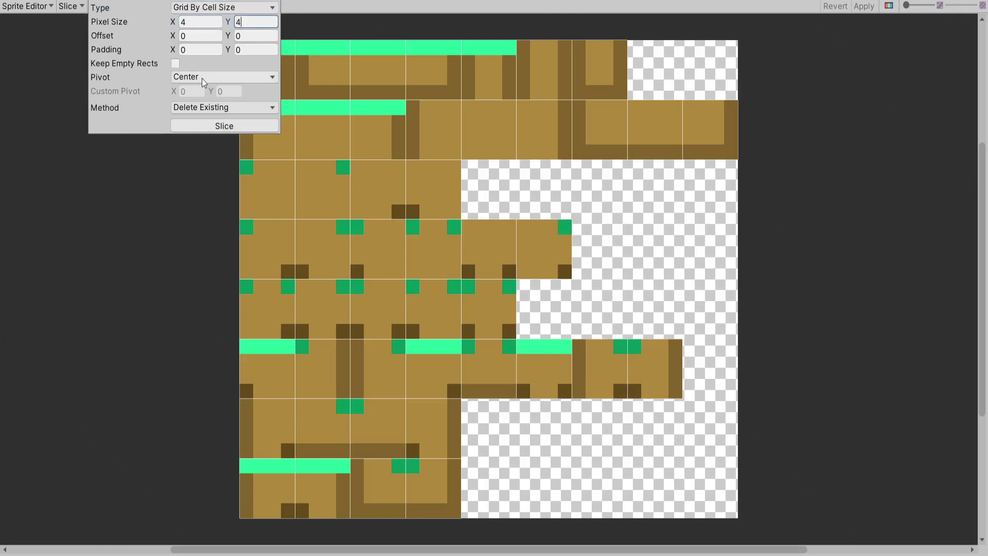
key("BackSpace")
type("32")
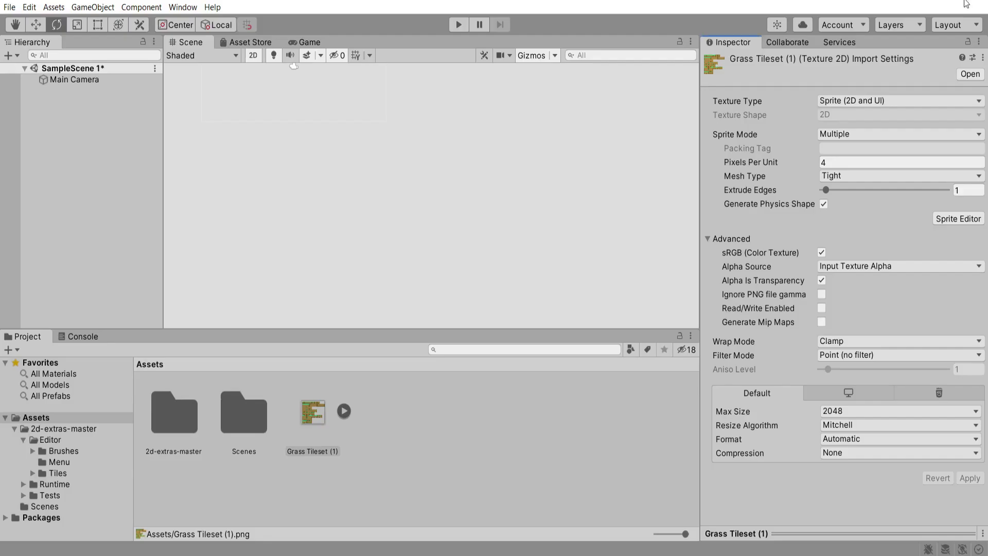
- Check the sliced sprites of the Grass Tileset (1) asset and open the Tile Palette window
left_click(348, 415)
scroll(477, 450, "down", 8)
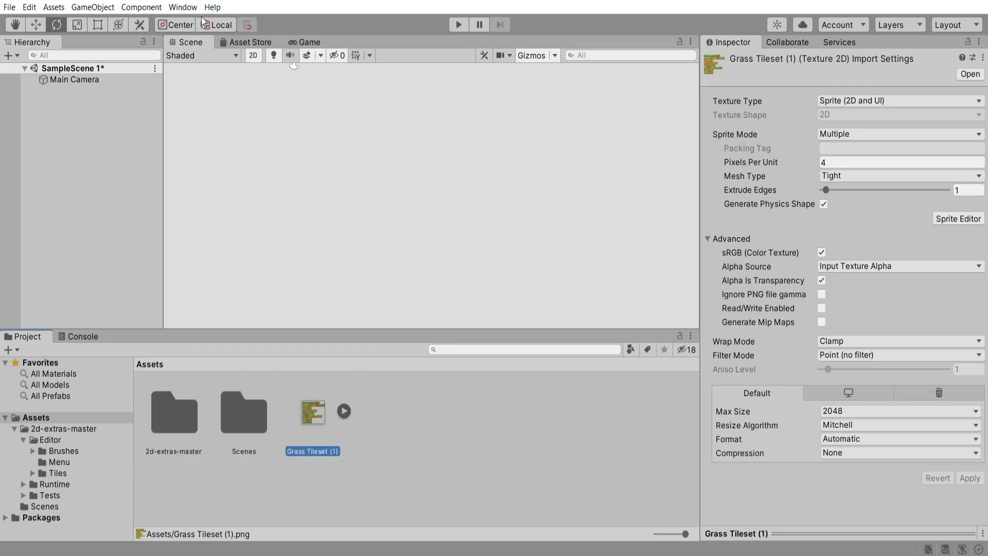
left_click(182, 8)
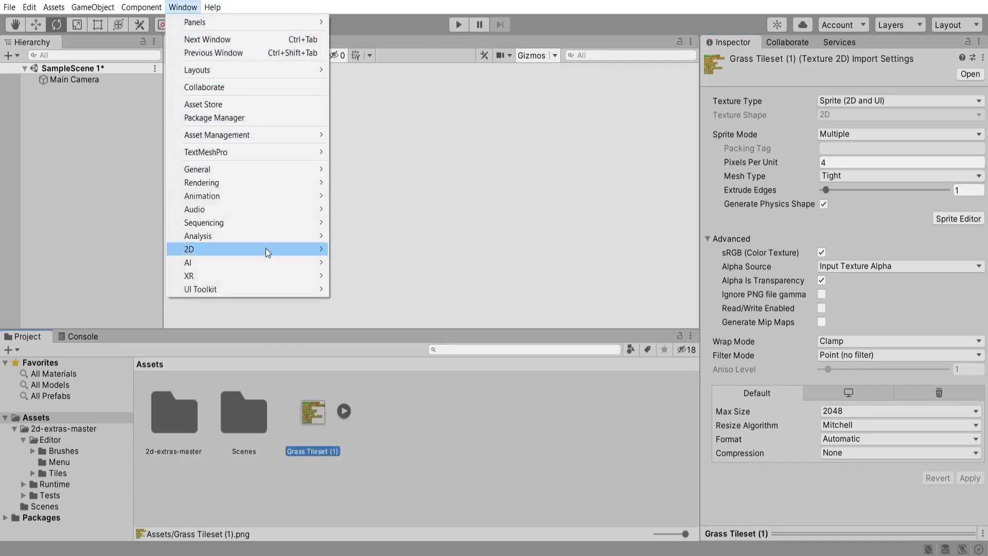
mouse_move(285, 254)
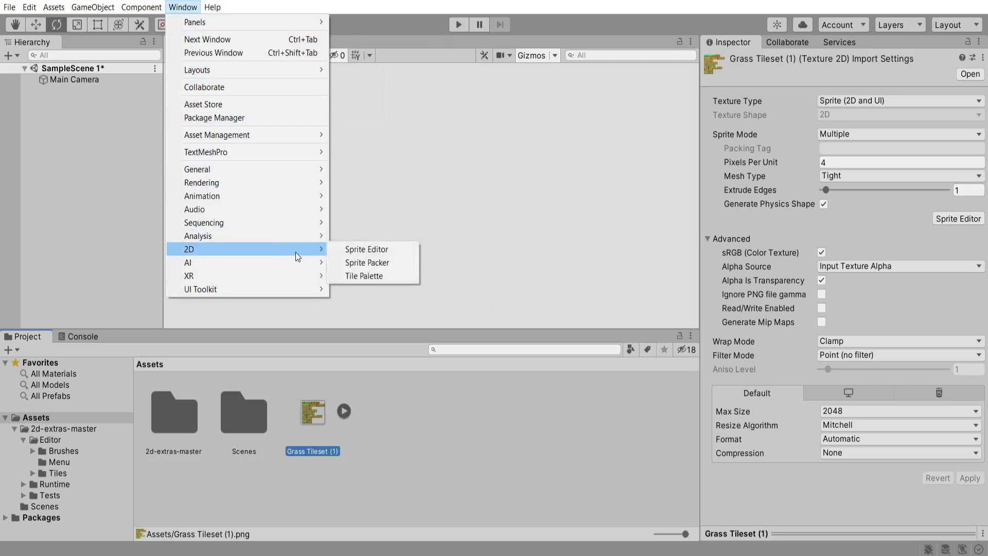
left_click(363, 276)
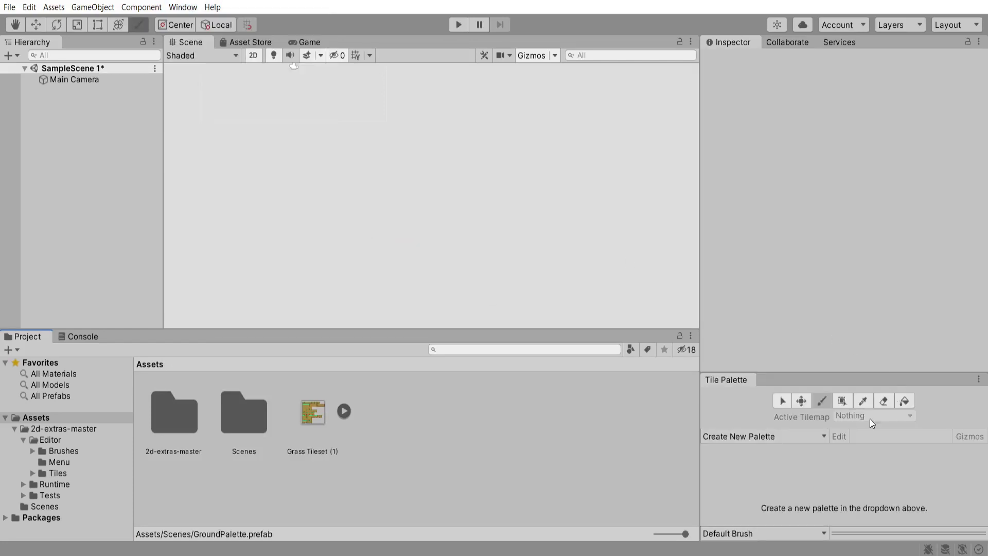
- Create a new tile palette named GroundPalette with a Rectangle grid and Automatic cell size, saving it in the Assets folder
left_click(783, 436)
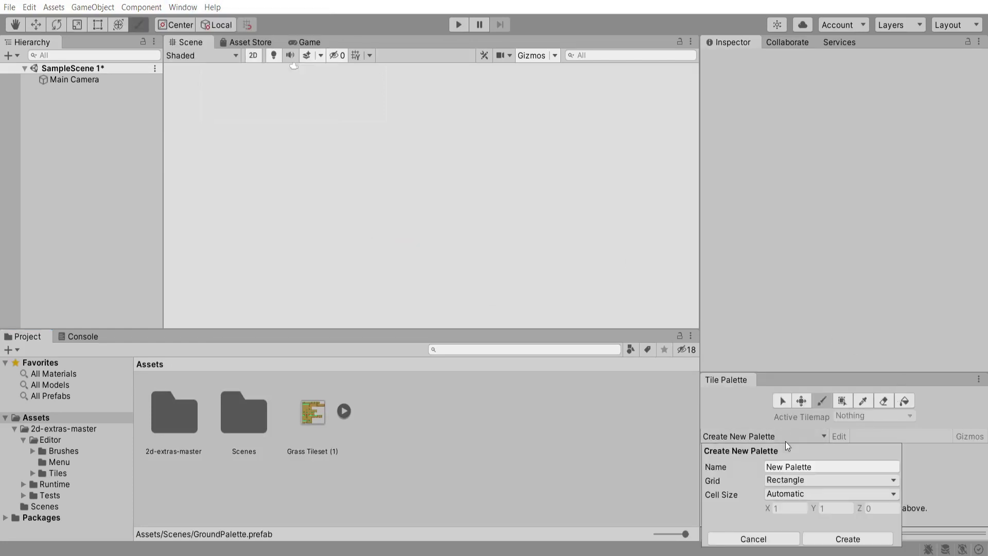
left_click(806, 468)
type("Ground")
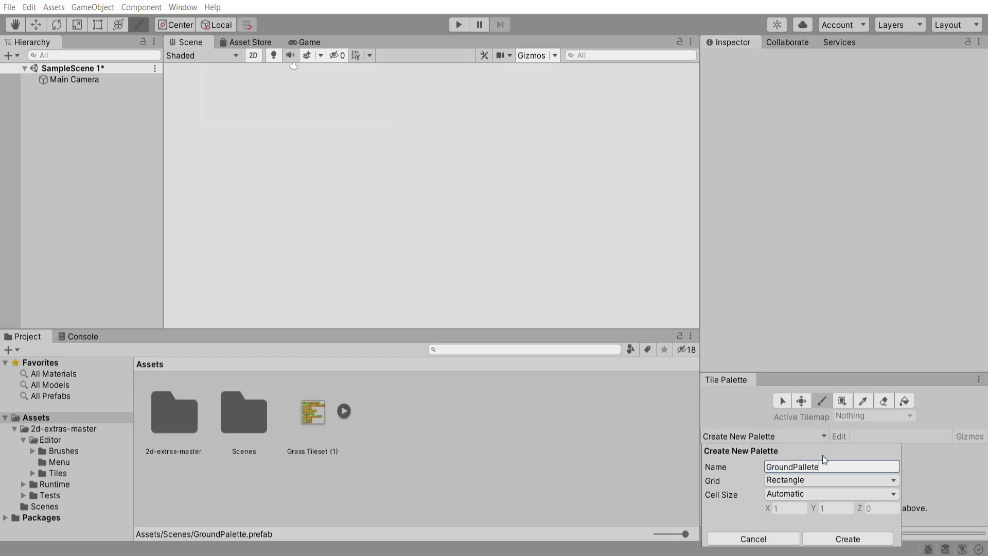
key("BackSpace")
key("BackSpace")
key("BackSpace")
key("BackSpace")
type("ette")
left_click(848, 540)
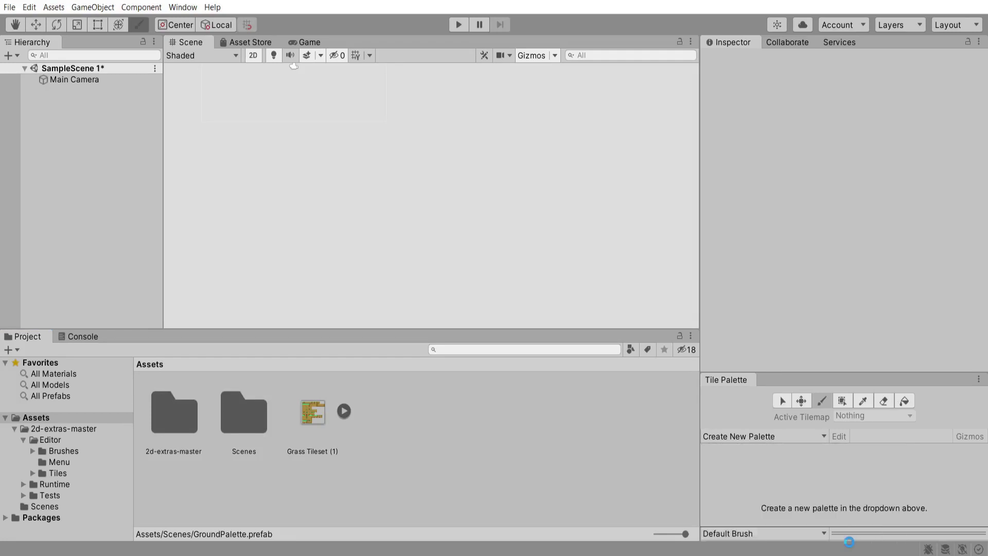
left_click(378, 325)
- Create a new 2D Rule Tile in the Assets folder and name it GroundRuleTile
right_click(516, 422)
mouse_move(559, 112)
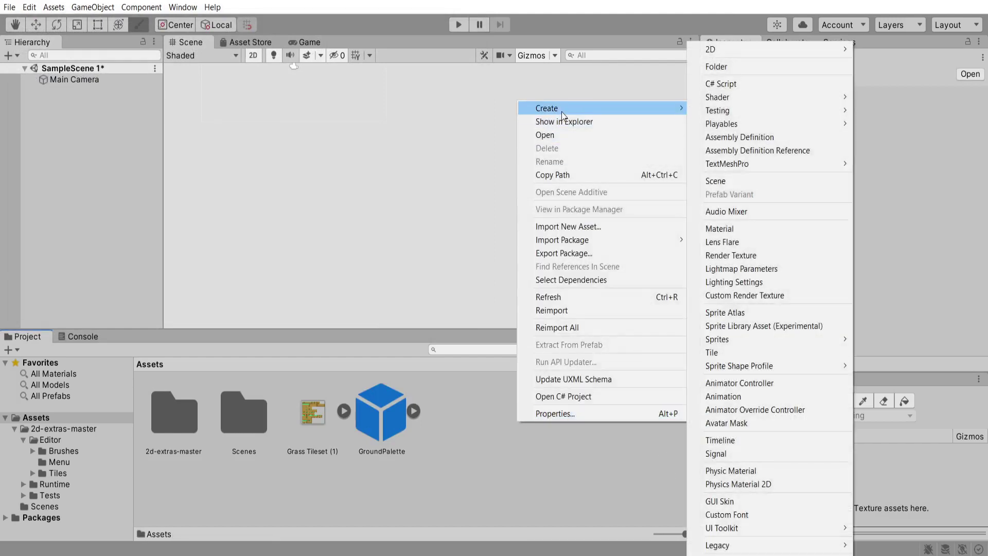
mouse_move(722, 51)
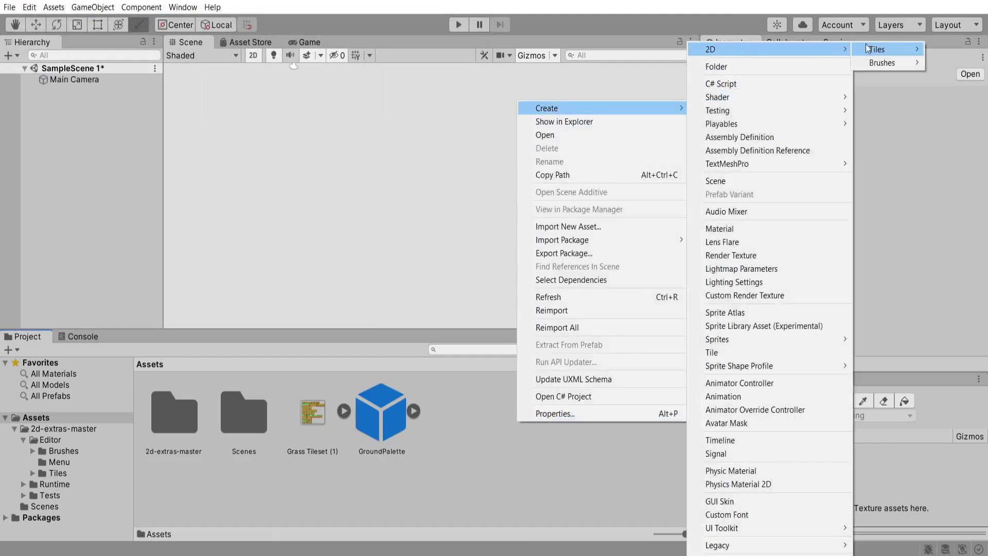
mouse_move(868, 49)
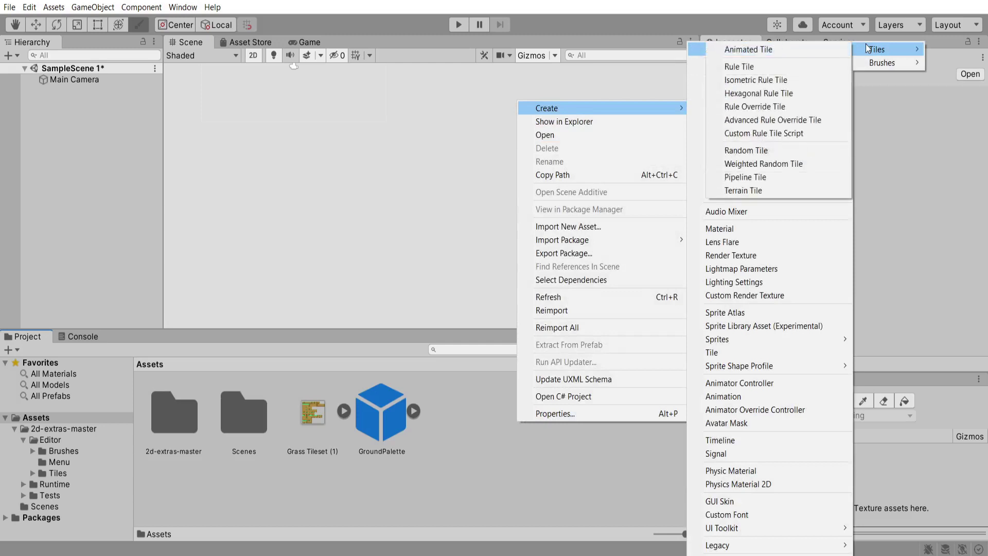
left_click(784, 66)
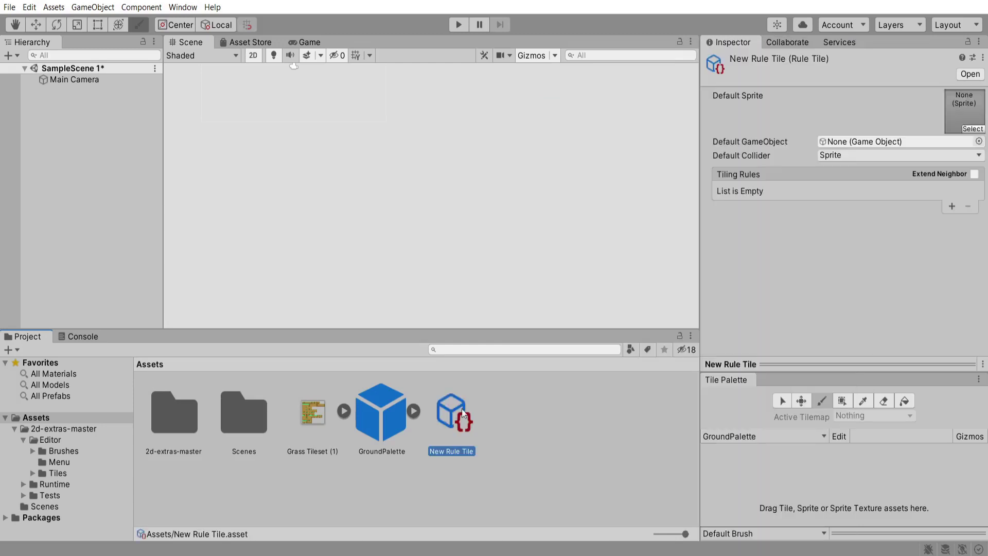
type("Gro")
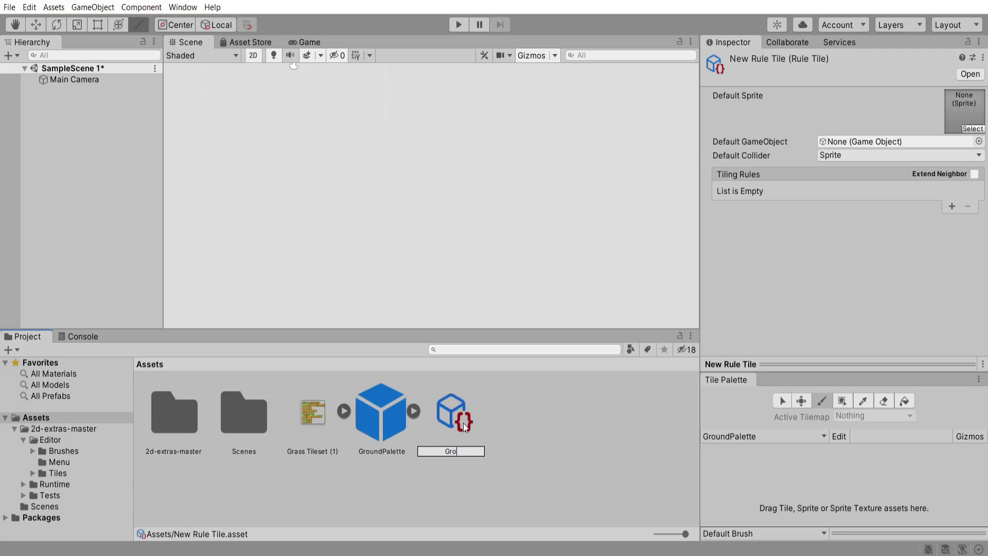
type("undRuleTile")
key("Return")
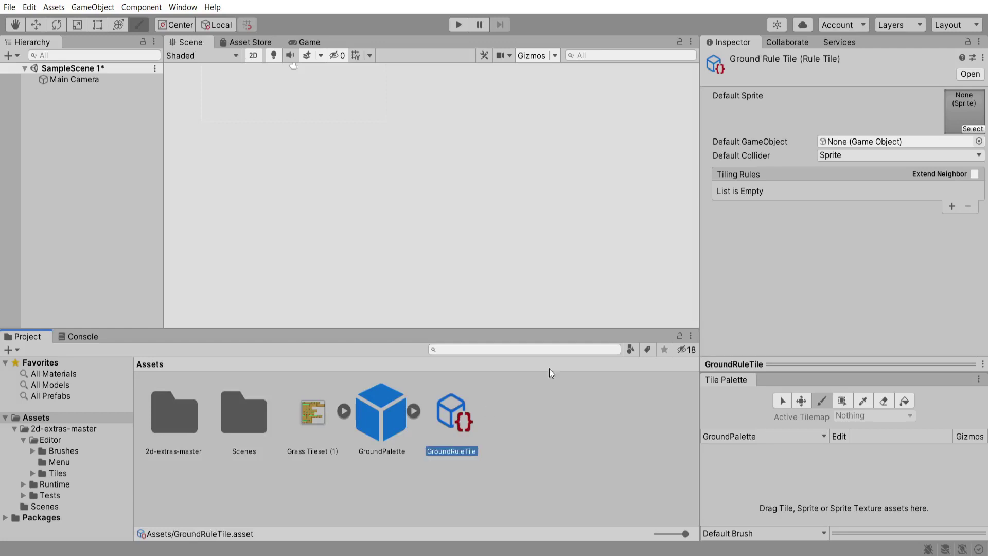
- Assign a grass sprite from Grass Tileset (1) as GroundRuleTile's default sprite and add the rule tile to GroundPalette
left_click(346, 406)
left_click_drag(439, 412, 970, 124)
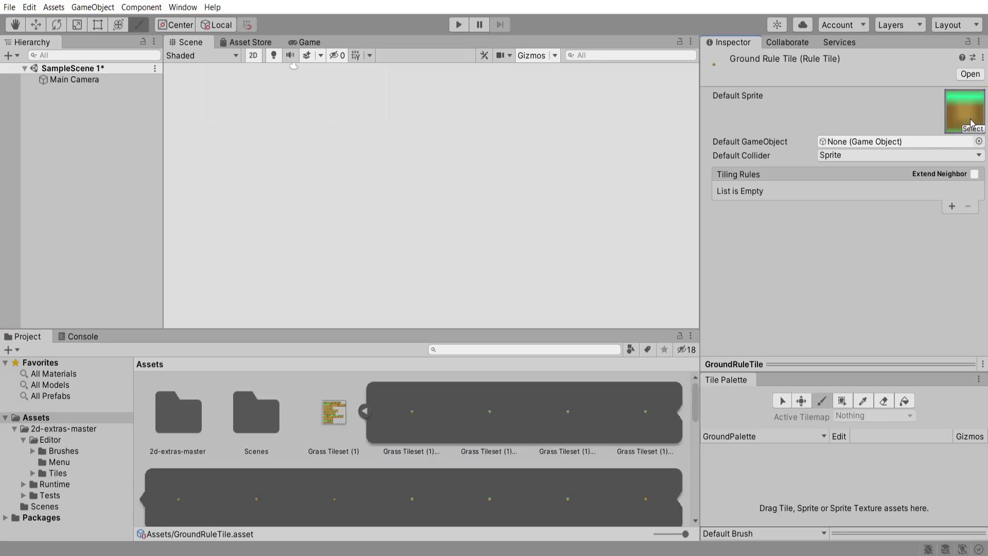
left_click(366, 414)
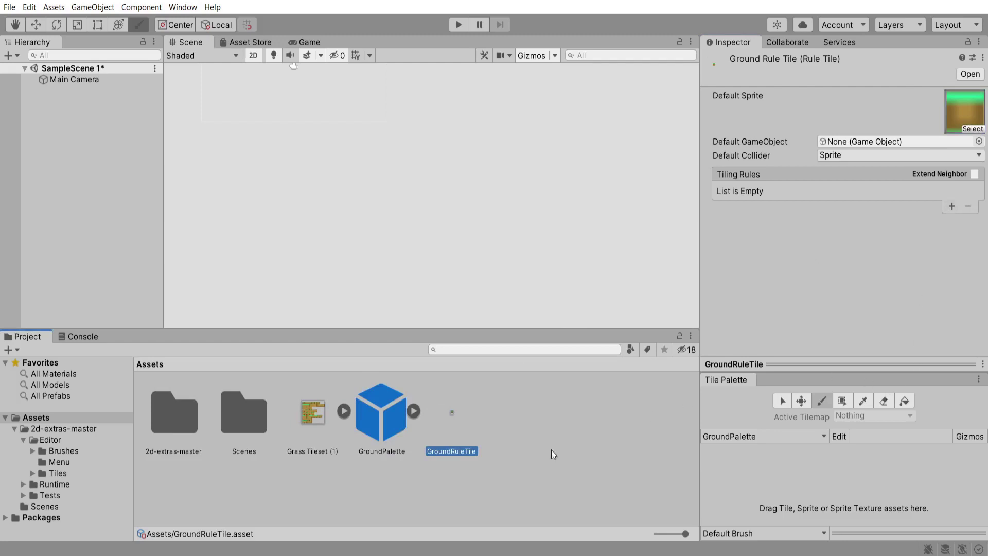
left_click_drag(459, 422, 822, 470)
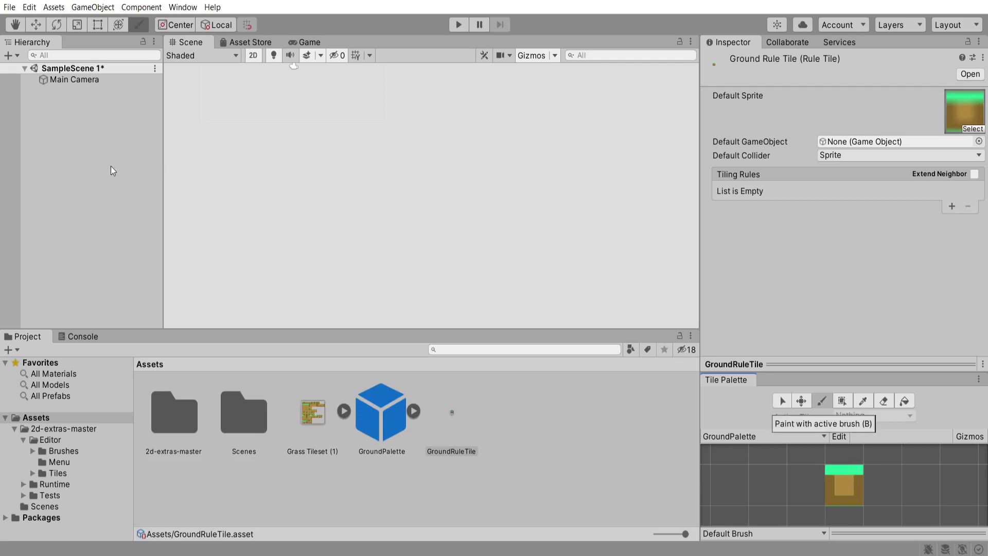
- Add a 2D Tilemap object to the scene and paint test strokes on it with the ground tile
right_click(73, 145)
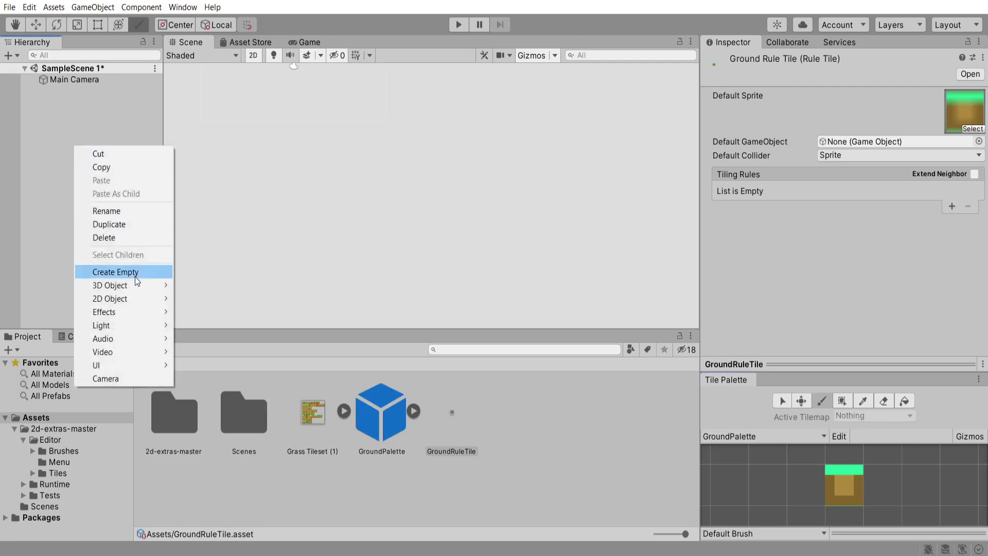
mouse_move(136, 298)
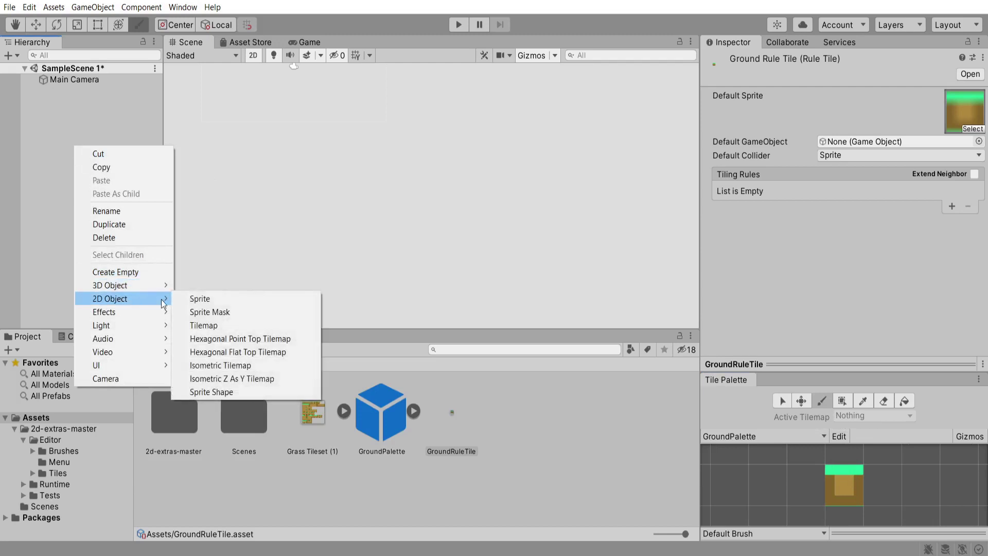
left_click(215, 326)
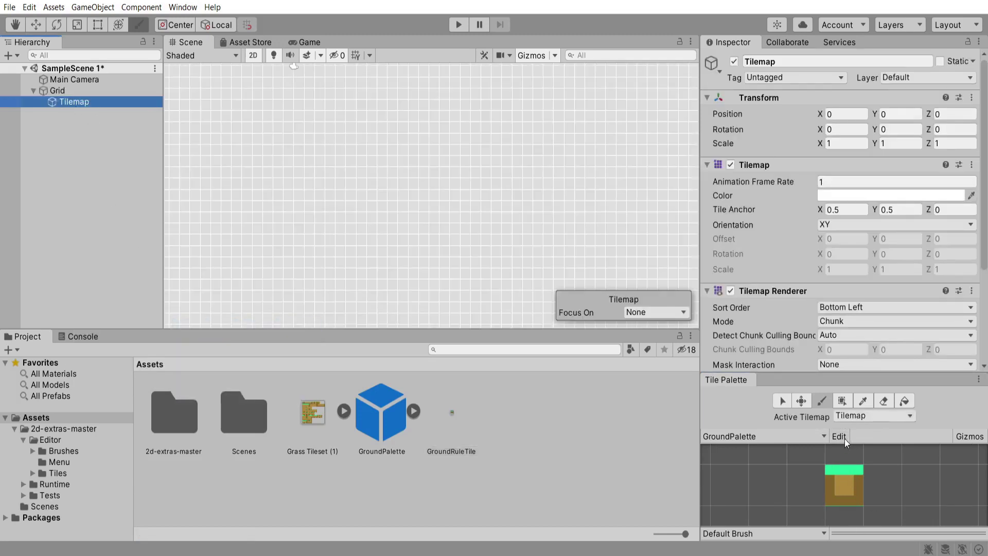
left_click(845, 489)
mouse_move(384, 139)
left_mouse_down()
mouse_move(390, 129)
mouse_move(372, 135)
mouse_move(392, 172)
left_mouse_up()
mouse_move(413, 172)
left_mouse_down()
mouse_move(485, 195)
mouse_move(450, 156)
mouse_move(316, 146)
mouse_move(513, 185)
left_mouse_up()
- Examine the list of tiling rules in the GroundRuleTile asset
left_click(442, 425)
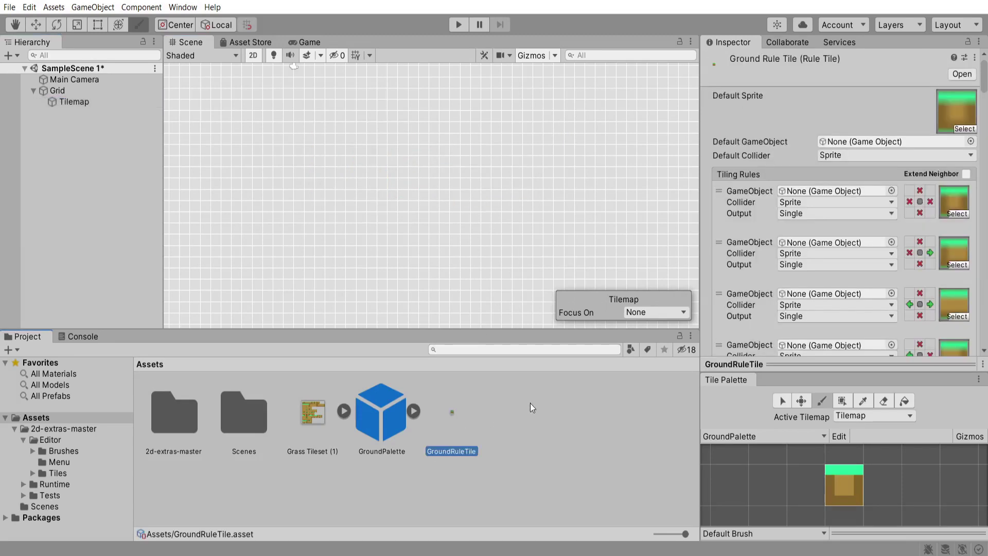
left_click_drag(985, 72, 971, 337)
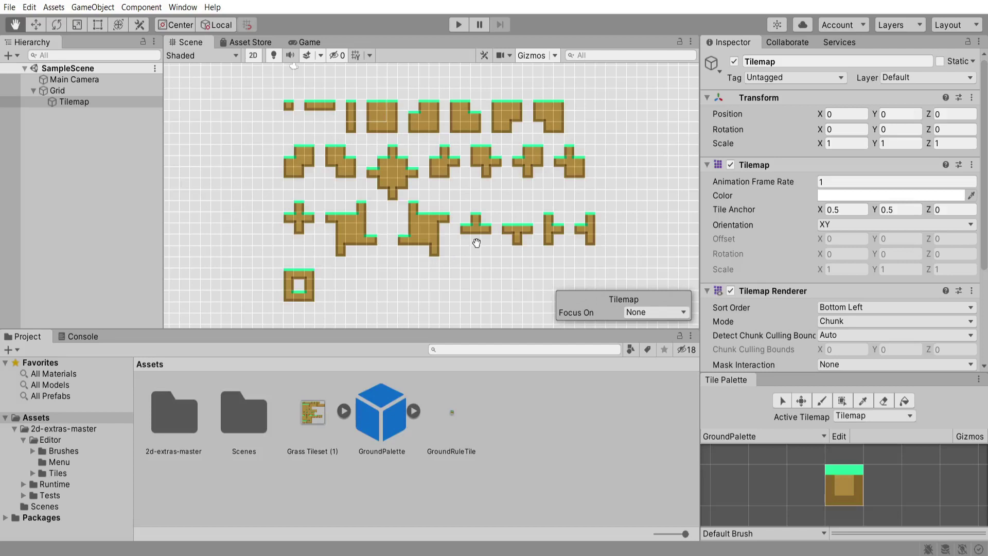
- Paint several freeform ground shapes with the ground rule tile brush in the empty area beside the sample shapes
left_click(821, 400)
scroll(524, 208, "down", 3)
middle_click_drag(521, 185, 484, 216)
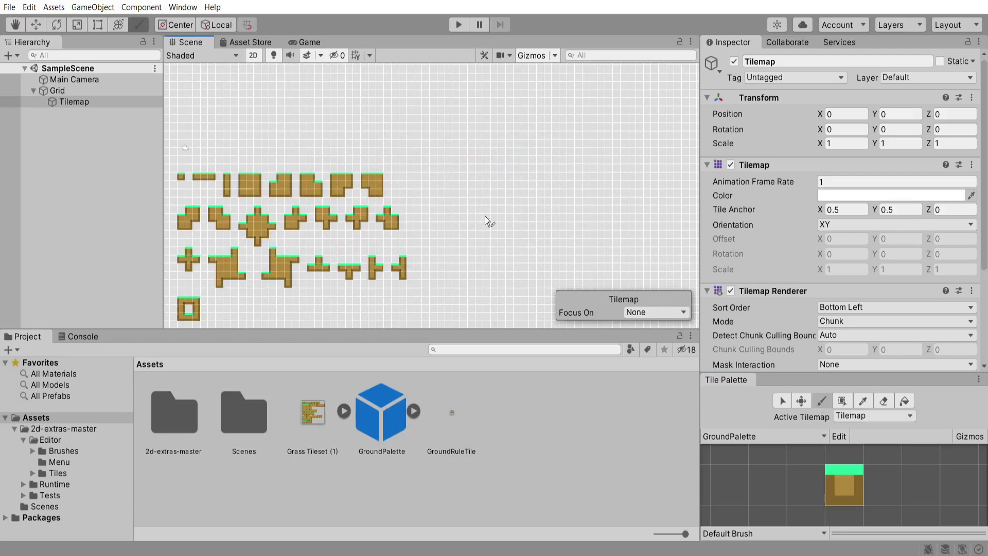
scroll(484, 216, "up", 4)
left_click(847, 482)
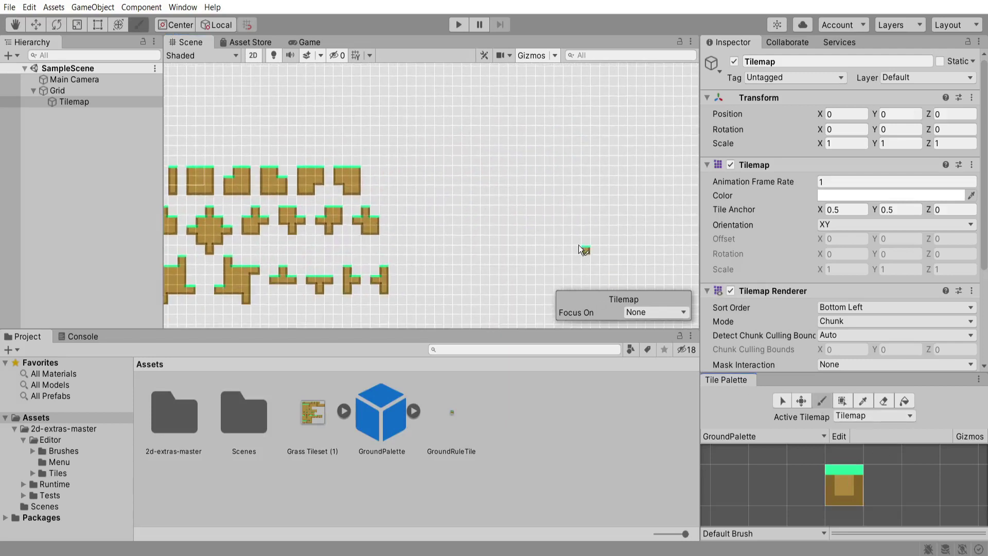
left_click(541, 210)
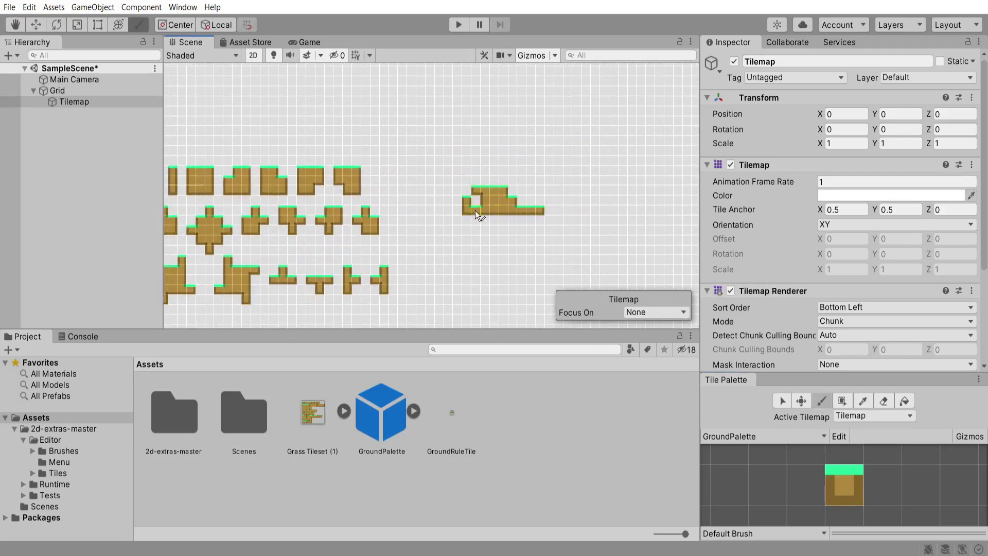
mouse_move(475, 211)
left_mouse_down()
mouse_move(545, 228)
mouse_move(486, 220)
mouse_move(520, 239)
left_mouse_up()
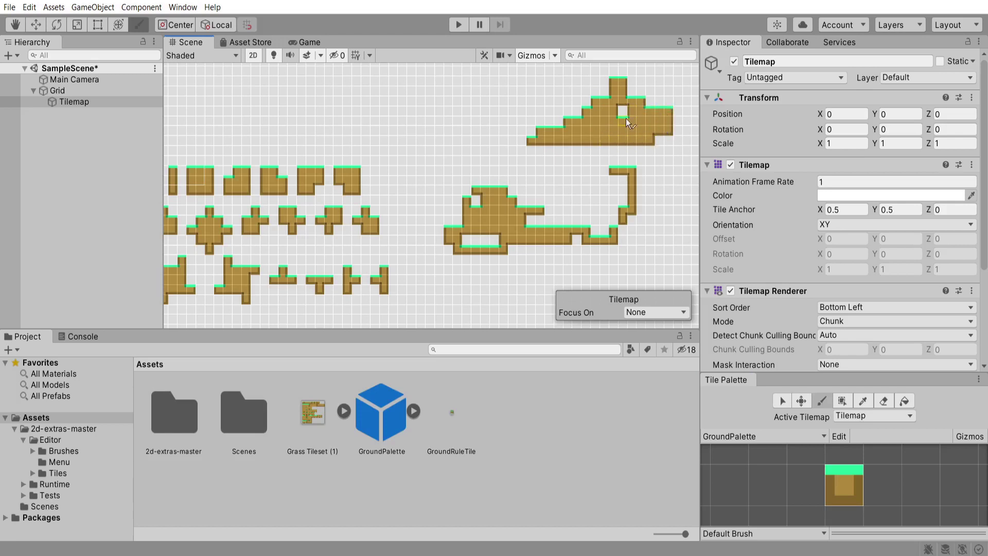
left_click_drag(606, 147, 613, 149)
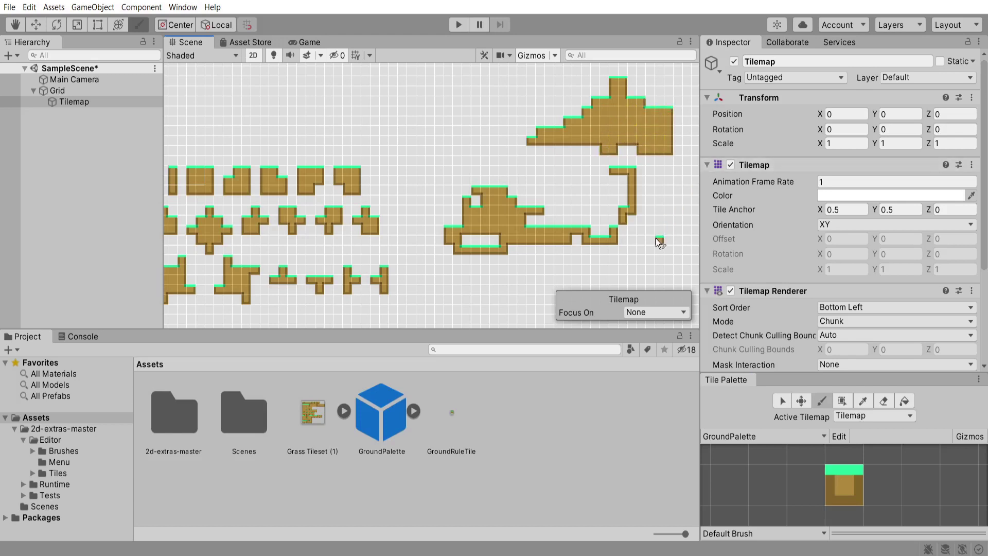
left_click_drag(664, 273, 657, 261)
- Examine the sample shapes and the freeform terrain on the tilemap for correct edge and corner tiles
scroll(620, 190, "down", 4)
middle_click_drag(371, 280, 469, 220)
scroll(469, 219, "up", 4)
middle_click_drag(362, 154, 392, 200)
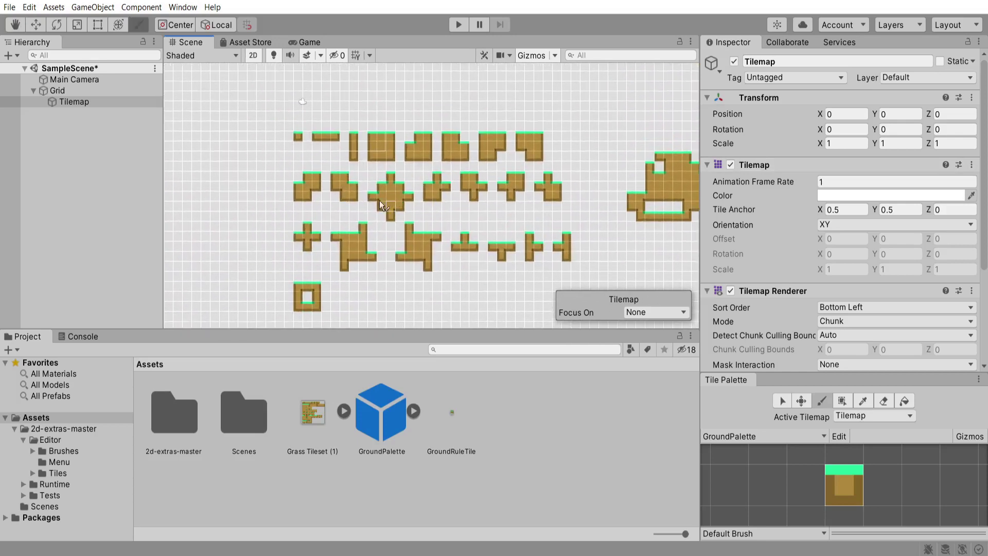
mouse_move(595, 158)
middle_mouse_down()
mouse_move(312, 214)
mouse_move(273, 167)
mouse_move(284, 178)
middle_mouse_up()
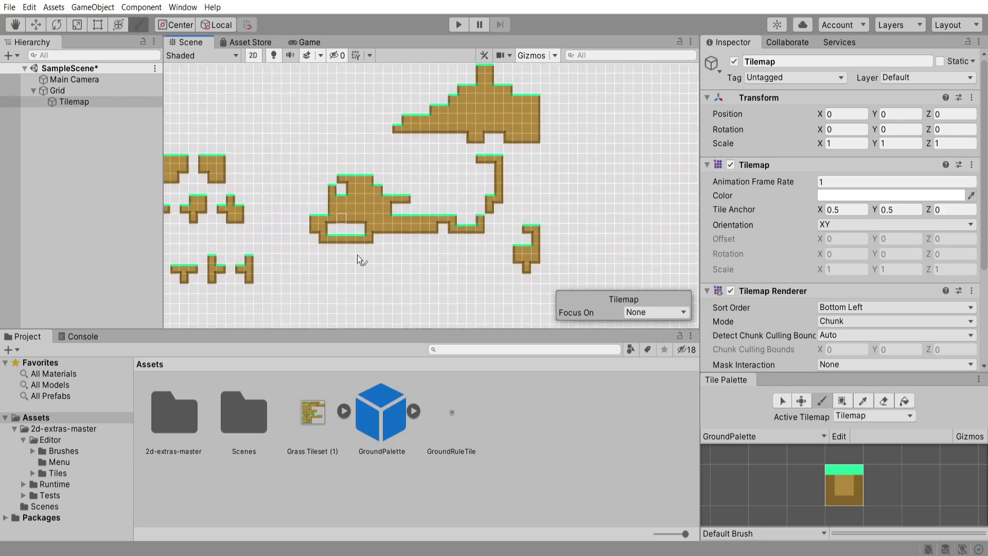
scroll(381, 160, "down", 1)
middle_click_drag(381, 230, 541, 246)
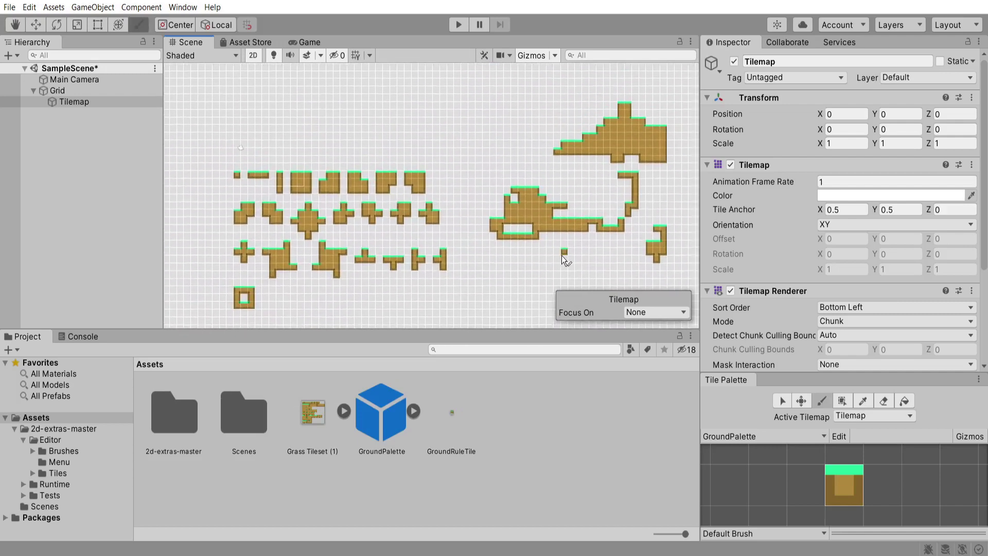
- Try painting filled boxes of ground tiles below the terrain with the box fill tool
left_click(842, 401)
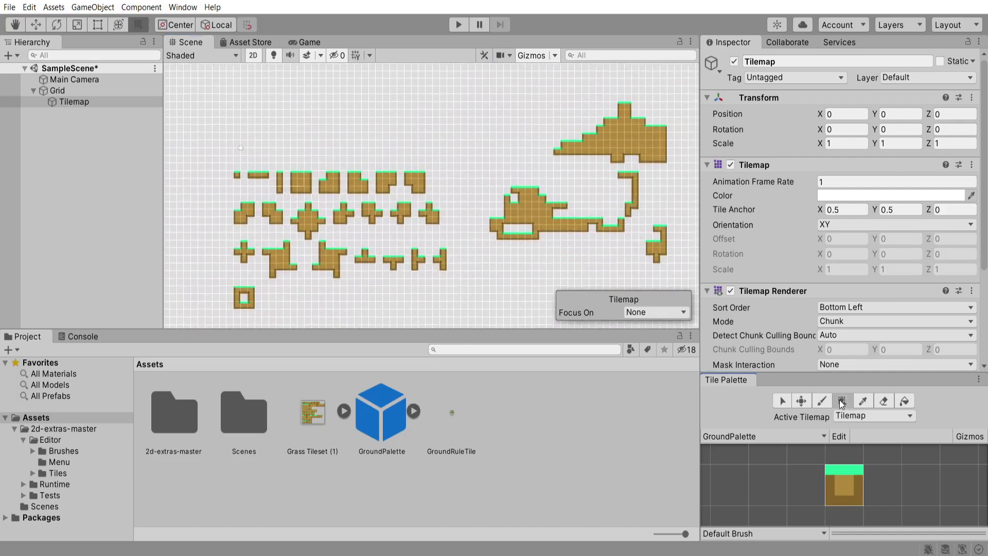
left_click(514, 267)
mouse_move(529, 282)
left_mouse_down()
mouse_move(562, 308)
mouse_move(470, 273)
mouse_move(501, 309)
mouse_move(541, 288)
left_mouse_up()
- Review the neighbor patterns and sprites of GroundRuleTile's tiling rules, and clear the asset selection
left_click(451, 411)
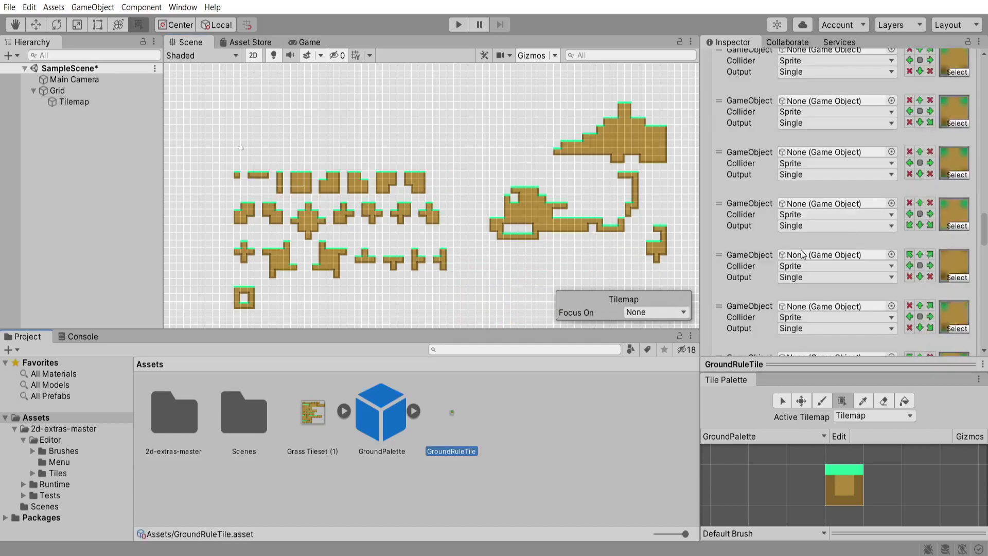
left_click(516, 422)
- Export Grass Tileset (1), GroundPalette and GroundRuleTile with their dependencies as a Unity package named GroundTilePackage in the Assets folder
left_click(316, 418)
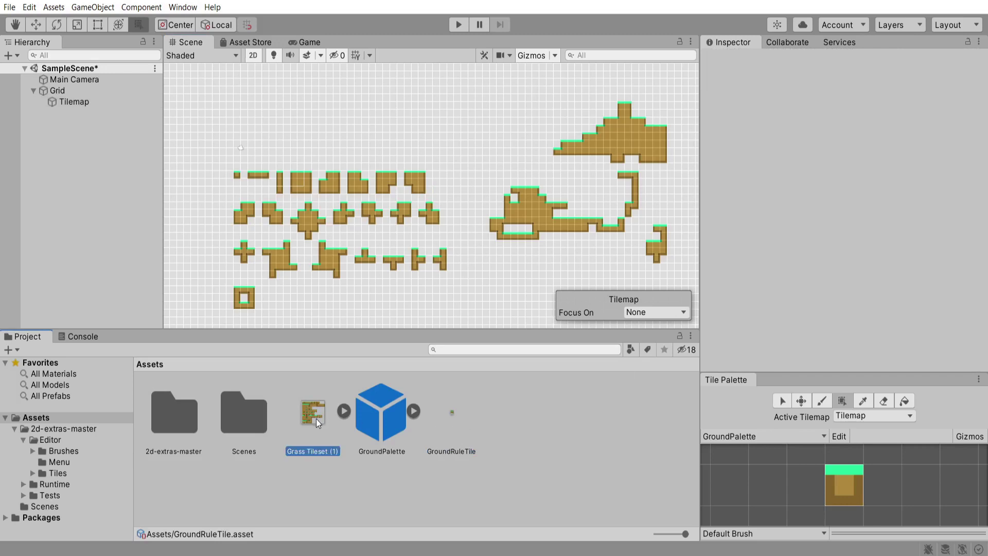
left_click(444, 418, "shift")
right_click(381, 417)
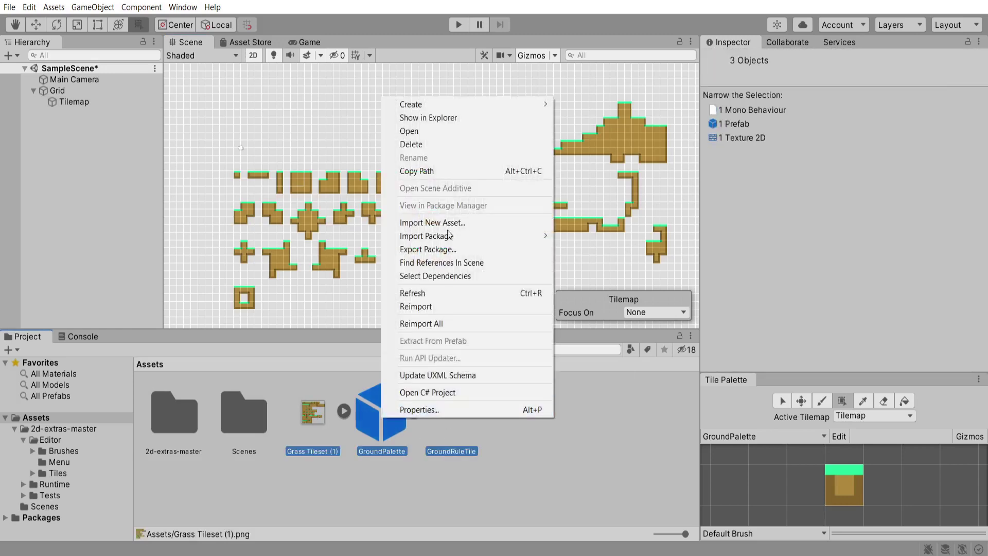
left_click(426, 249)
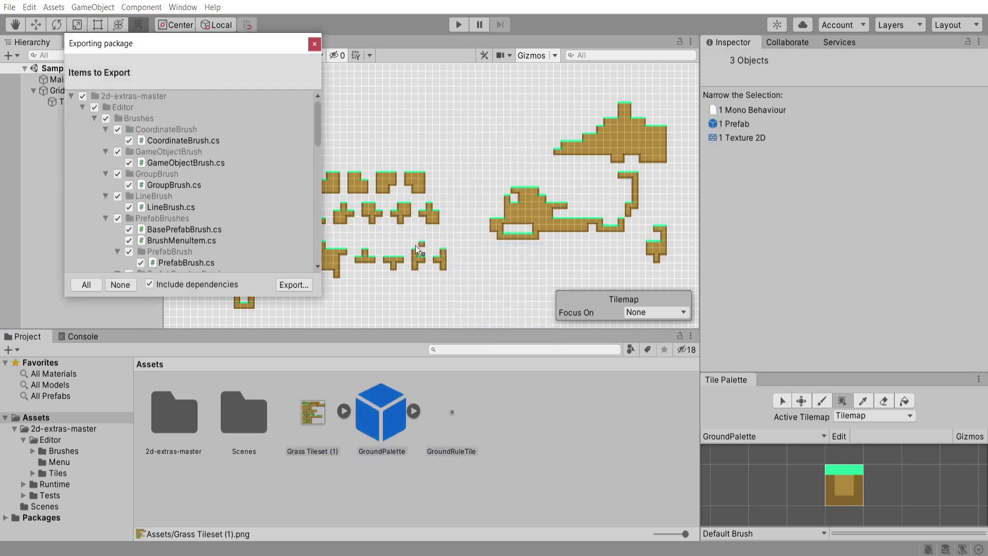
left_click(292, 286)
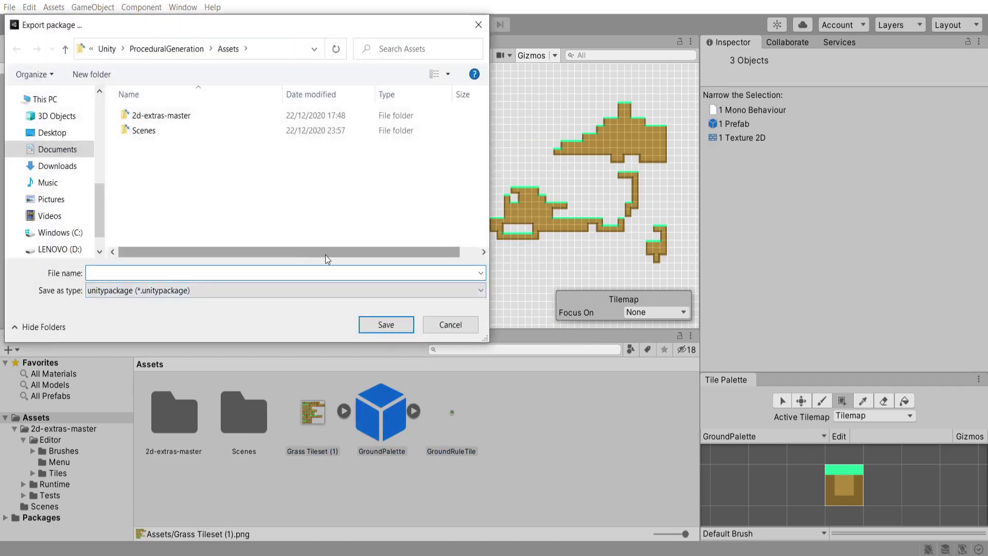
type("GroundTilePacka")
key("Return")
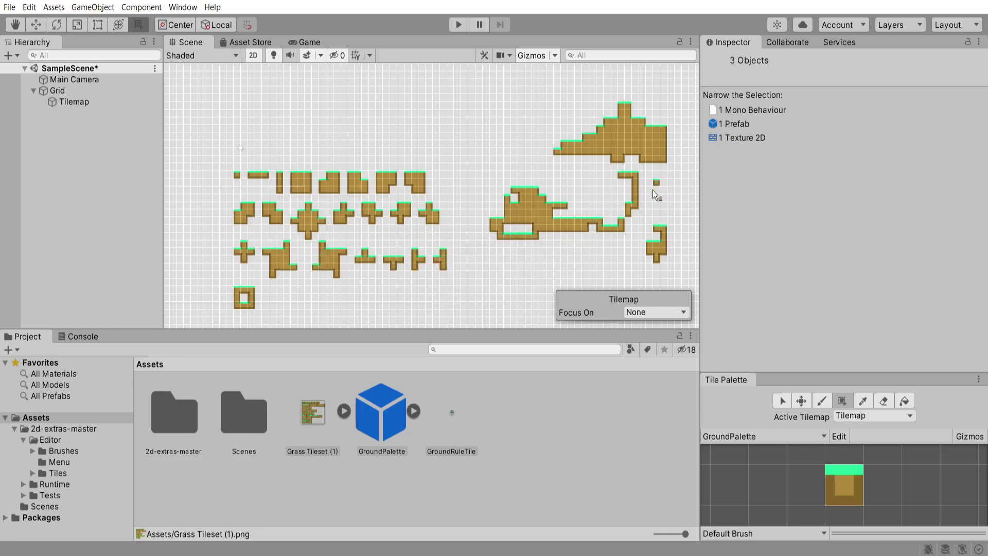
- Try importing GroundTilePackage into the current project and close the import window
left_click(523, 414)
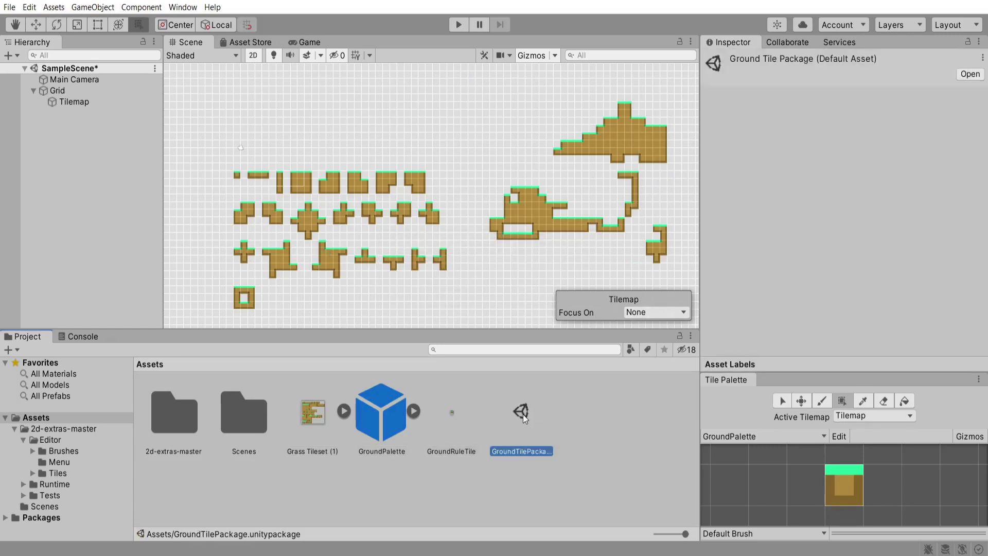
double_click(522, 415)
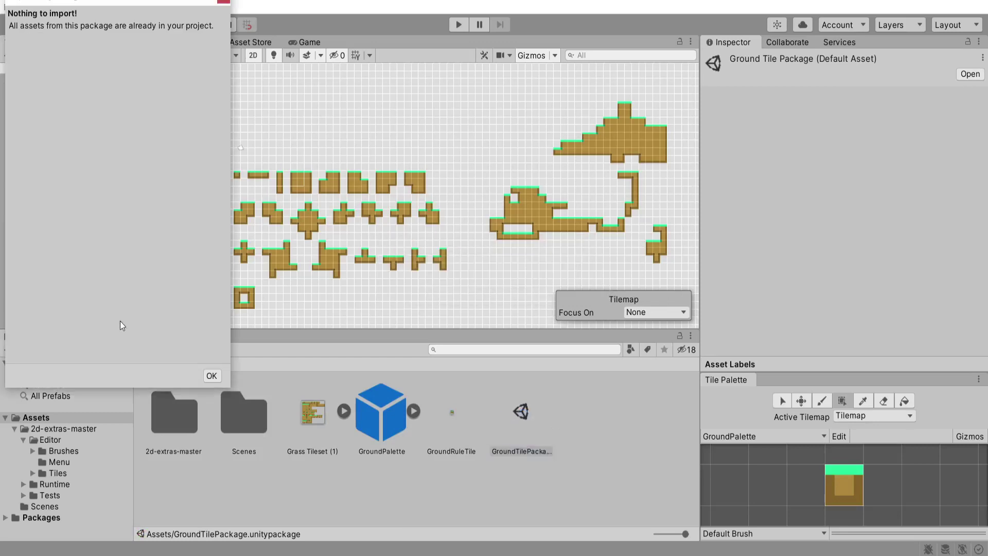
left_click(213, 375)
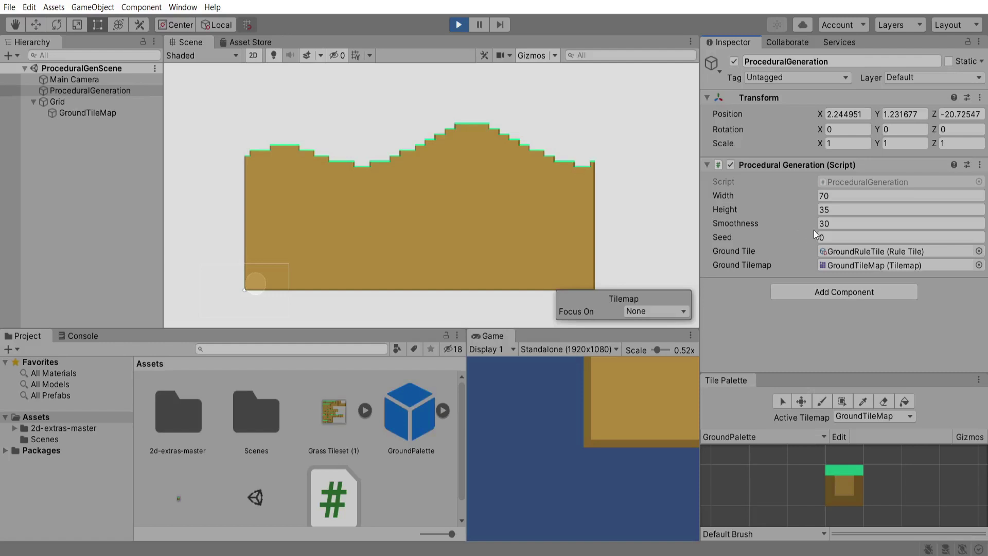
- Try a Smoothness of 100.7 on the running Procedural Generation script and set it back to 30
type("100.7")
key("Return")
type("30")
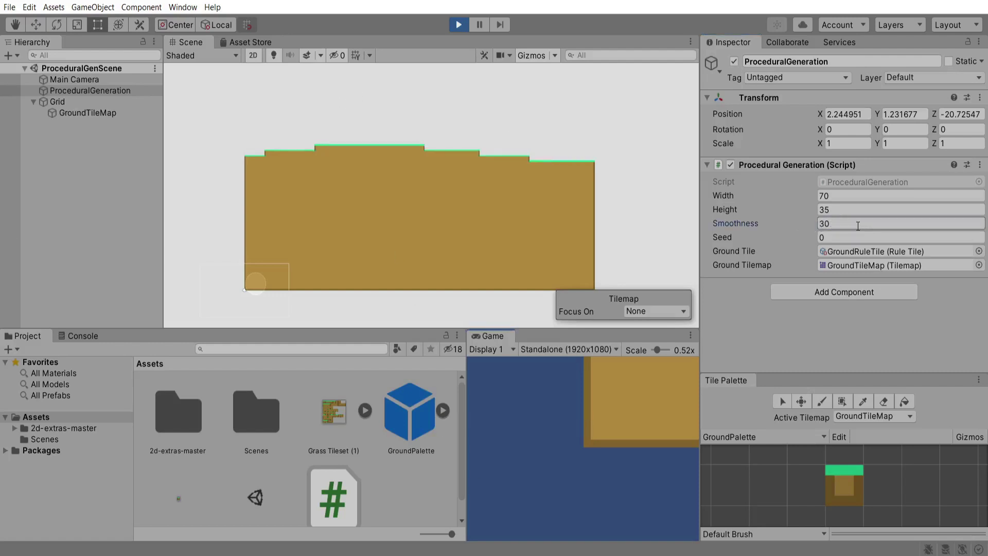
key("Return")
- Set the Procedural Generation script's Seed to 51 and regenerate the terrain in the running game
left_click(824, 237)
type("61")
left_click(684, 371)
key("space")
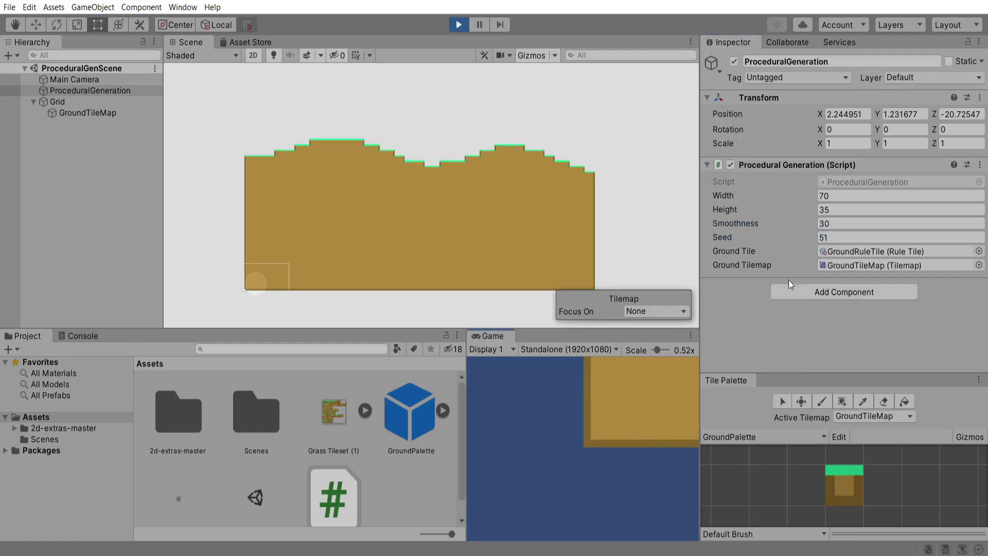
- Set the Seed to 1354626 and regenerate the terrain
left_click(825, 239)
type("1354626")
left_click(684, 370)
key("space")
- Set the Seed to 1 and regenerate the terrain
left_click(826, 238)
type("1")
left_click(661, 420)
key("space")
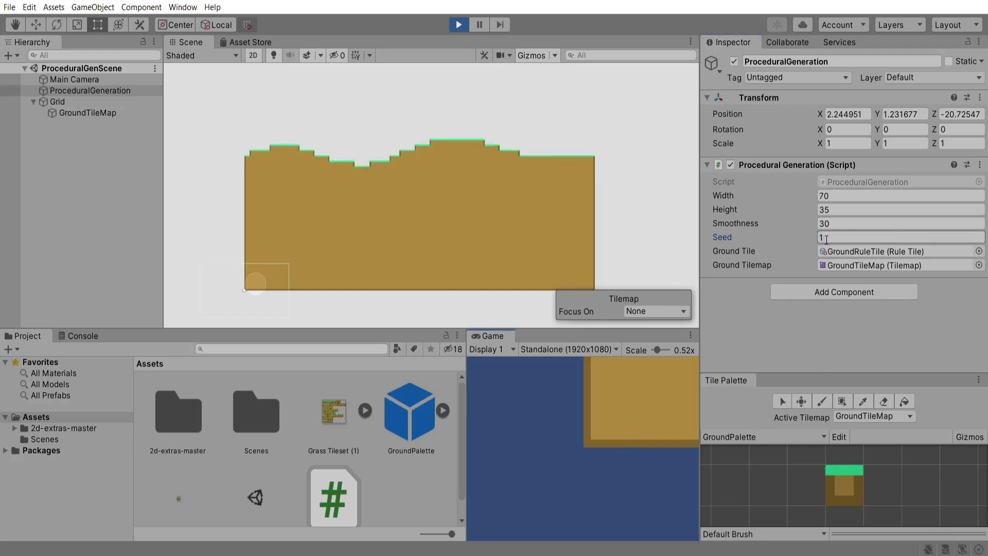
- Set the Procedural Generation script's Seed to 27.5 and regenerate the terrain
left_click(828, 239)
type("27.5")
left_click(669, 381)
key("space")
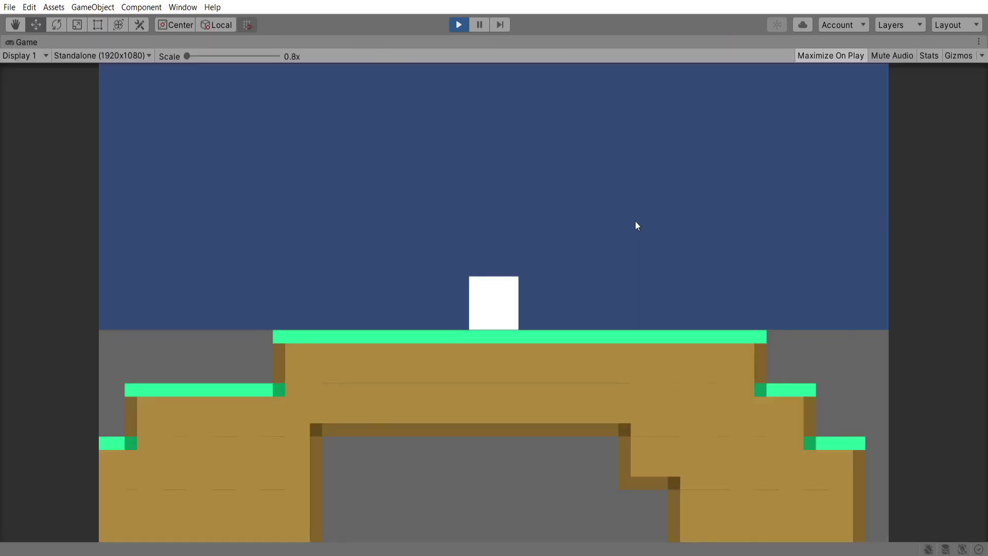
- Play-test the cave terrain in the running game by moving and jumping the white square player across its platforms
key("a")
key("d")
key("space")
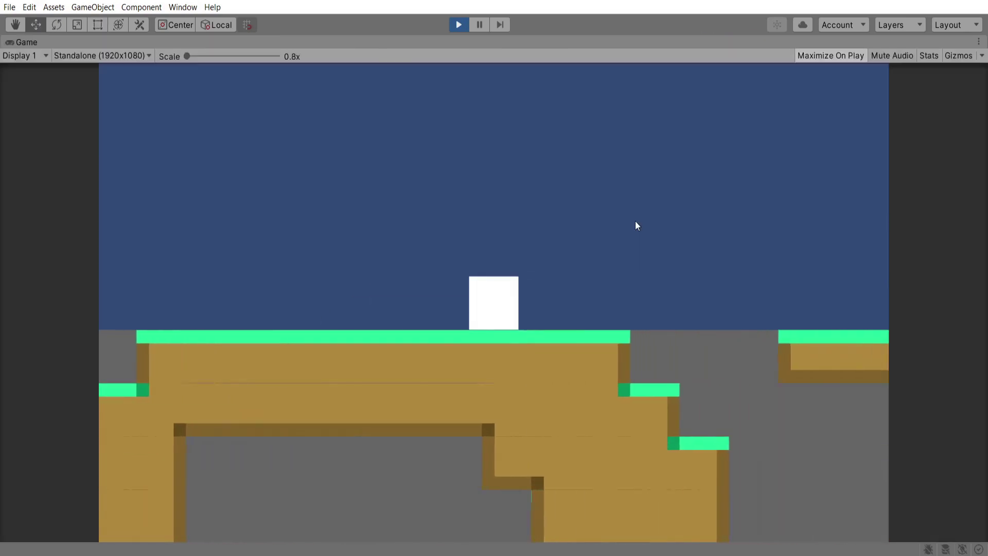
key("Right")
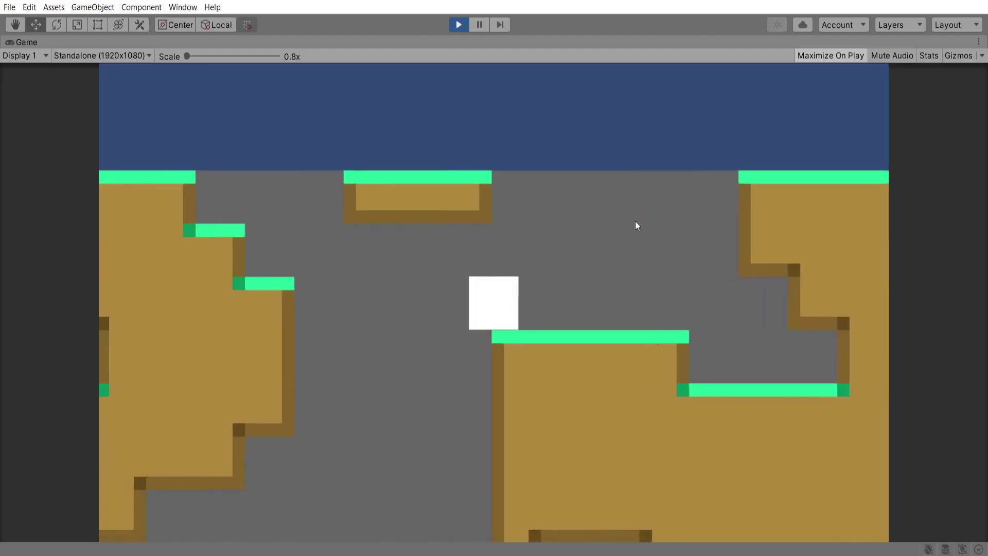
key("a")
key("d")
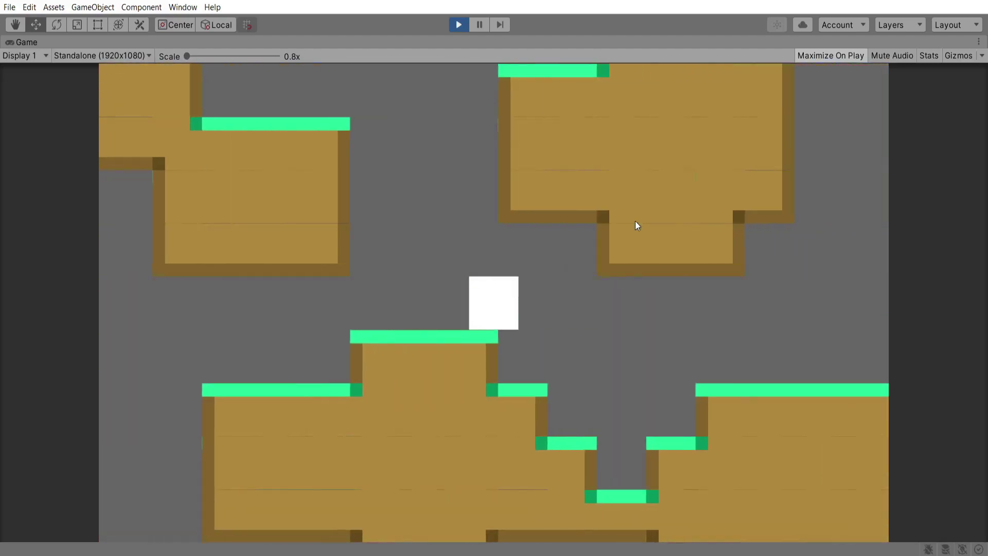
key("Right")
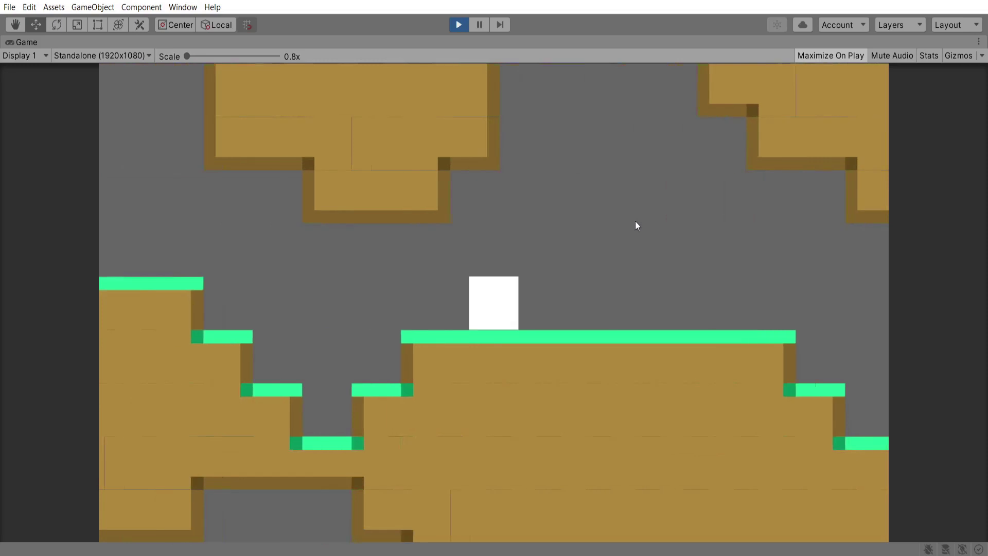
key("Right")
key("space")
key("Right")
key("space")
key("space")
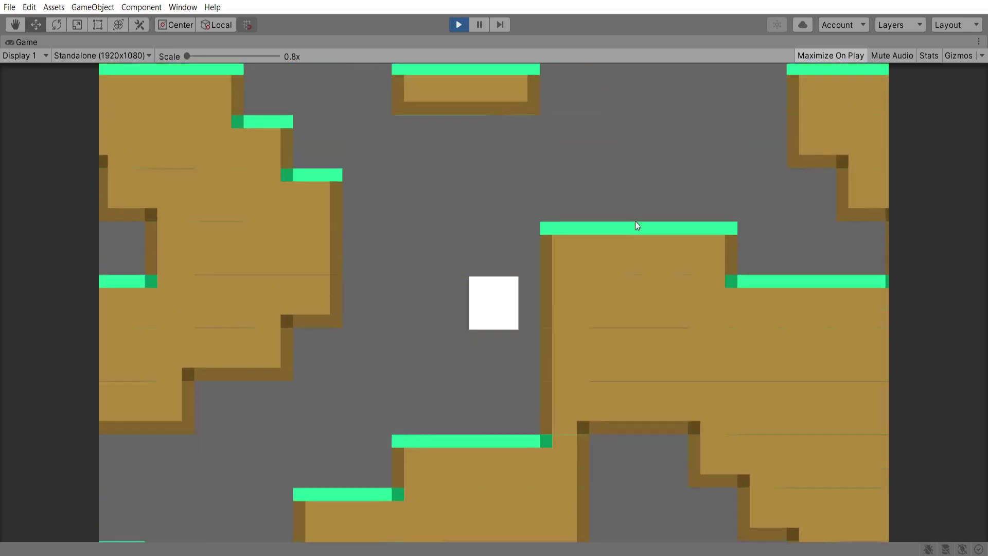